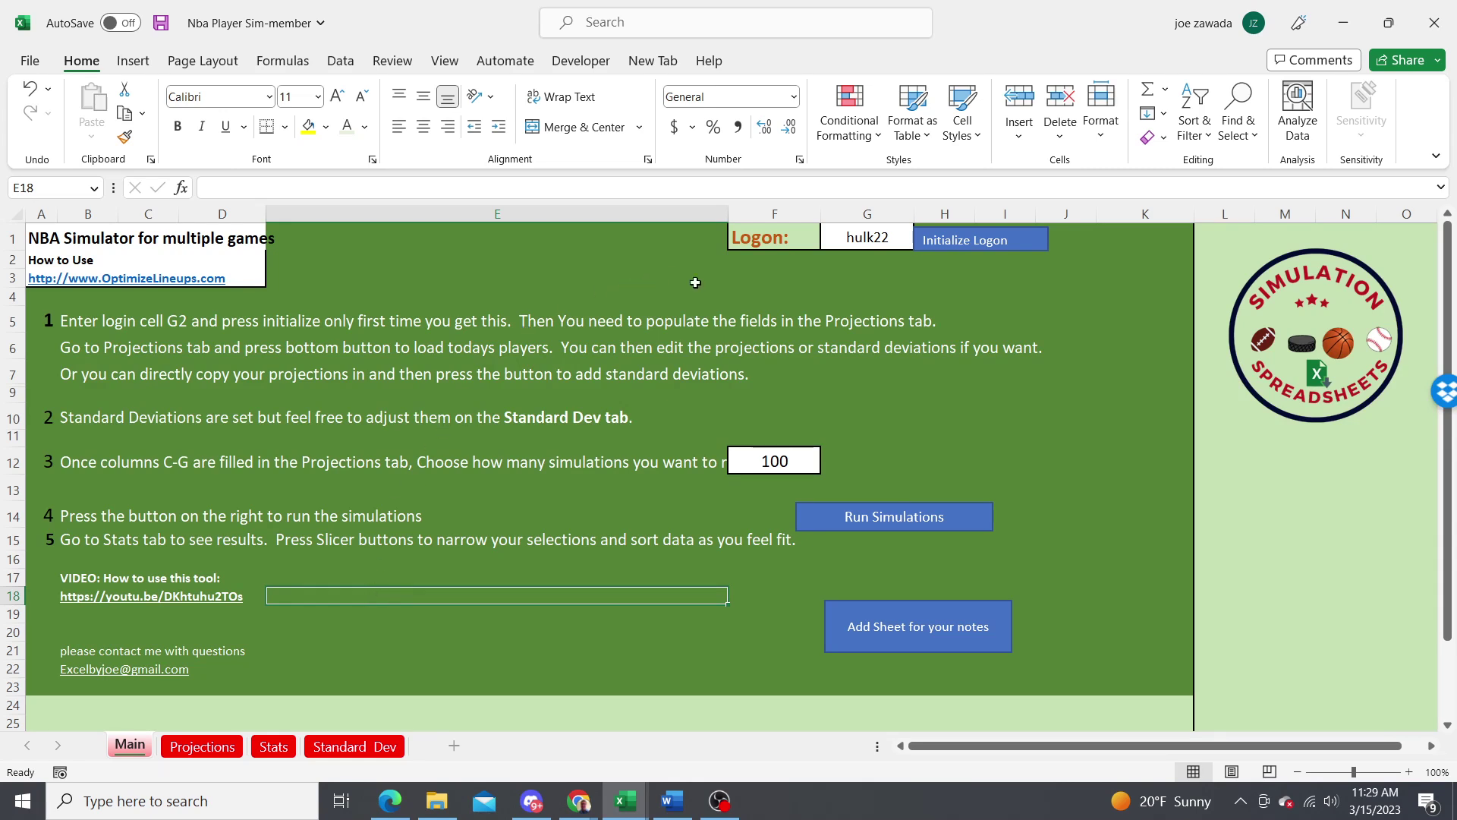
Check the Logon cell on the Main sheet, then switch to the Projections sheet.
left_click(718, 284)
left_click(876, 238)
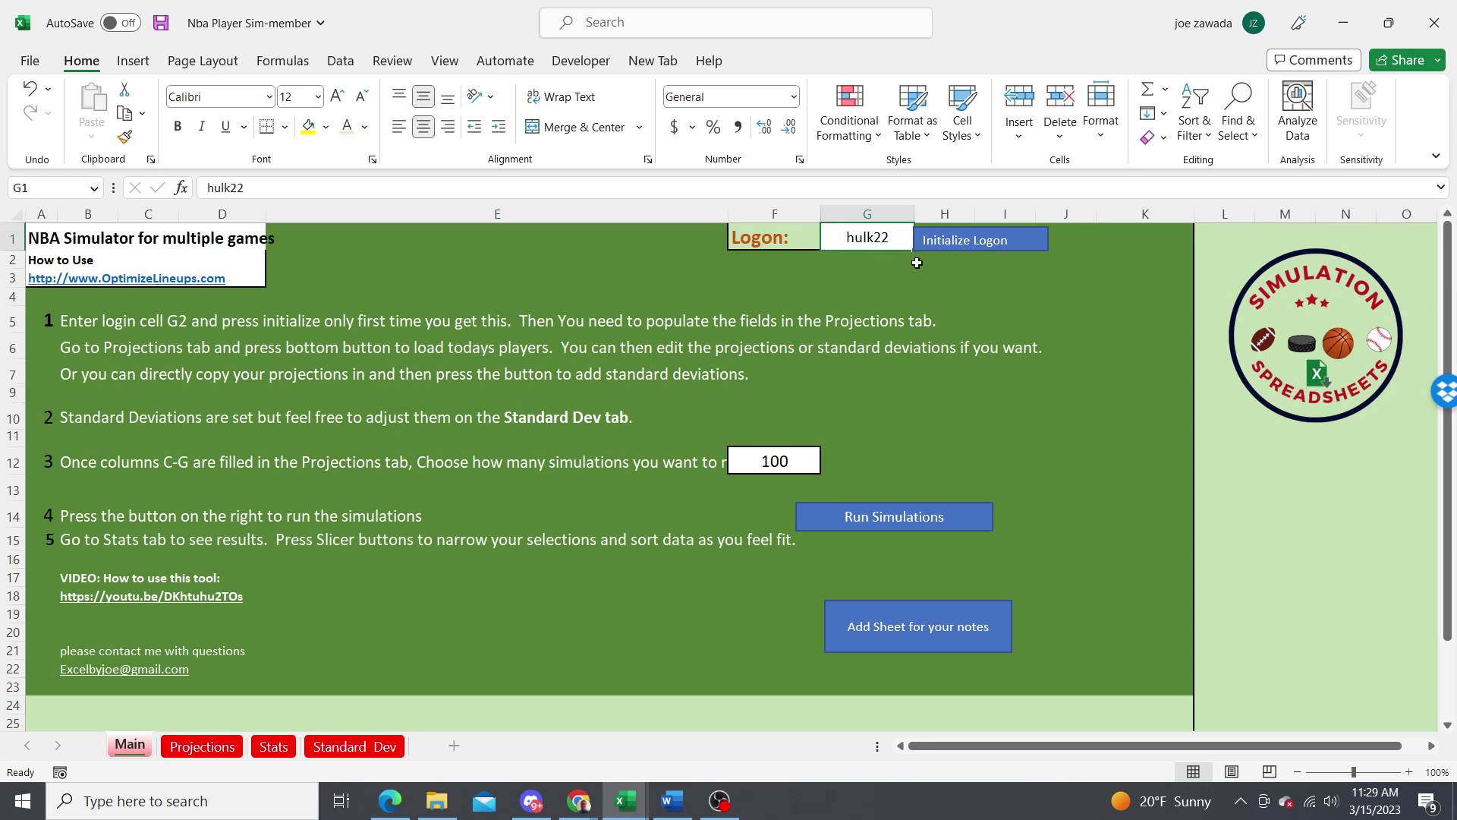
left_click(789, 292)
left_click(781, 309)
left_click(779, 294)
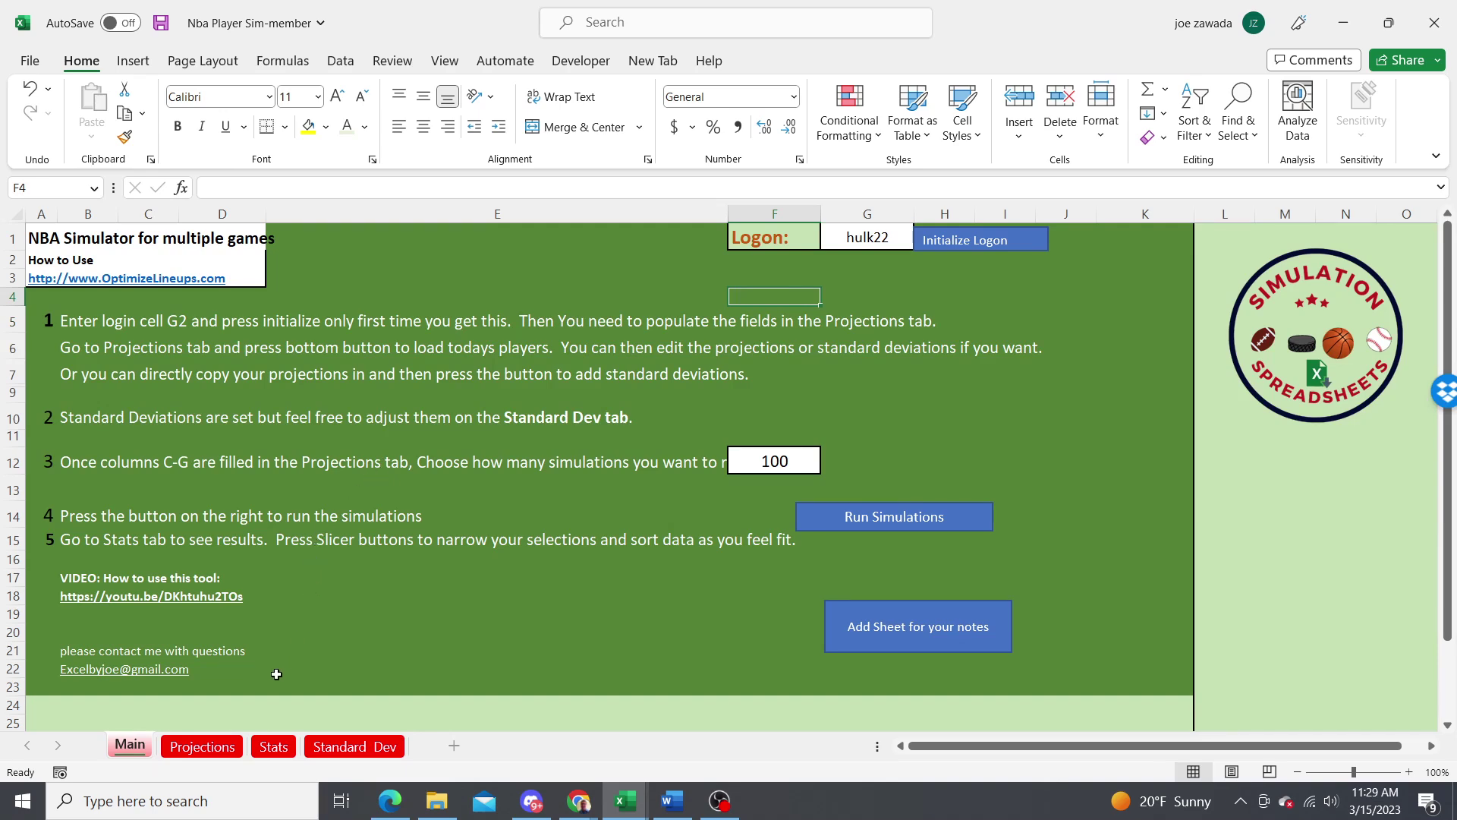
left_click(216, 748)
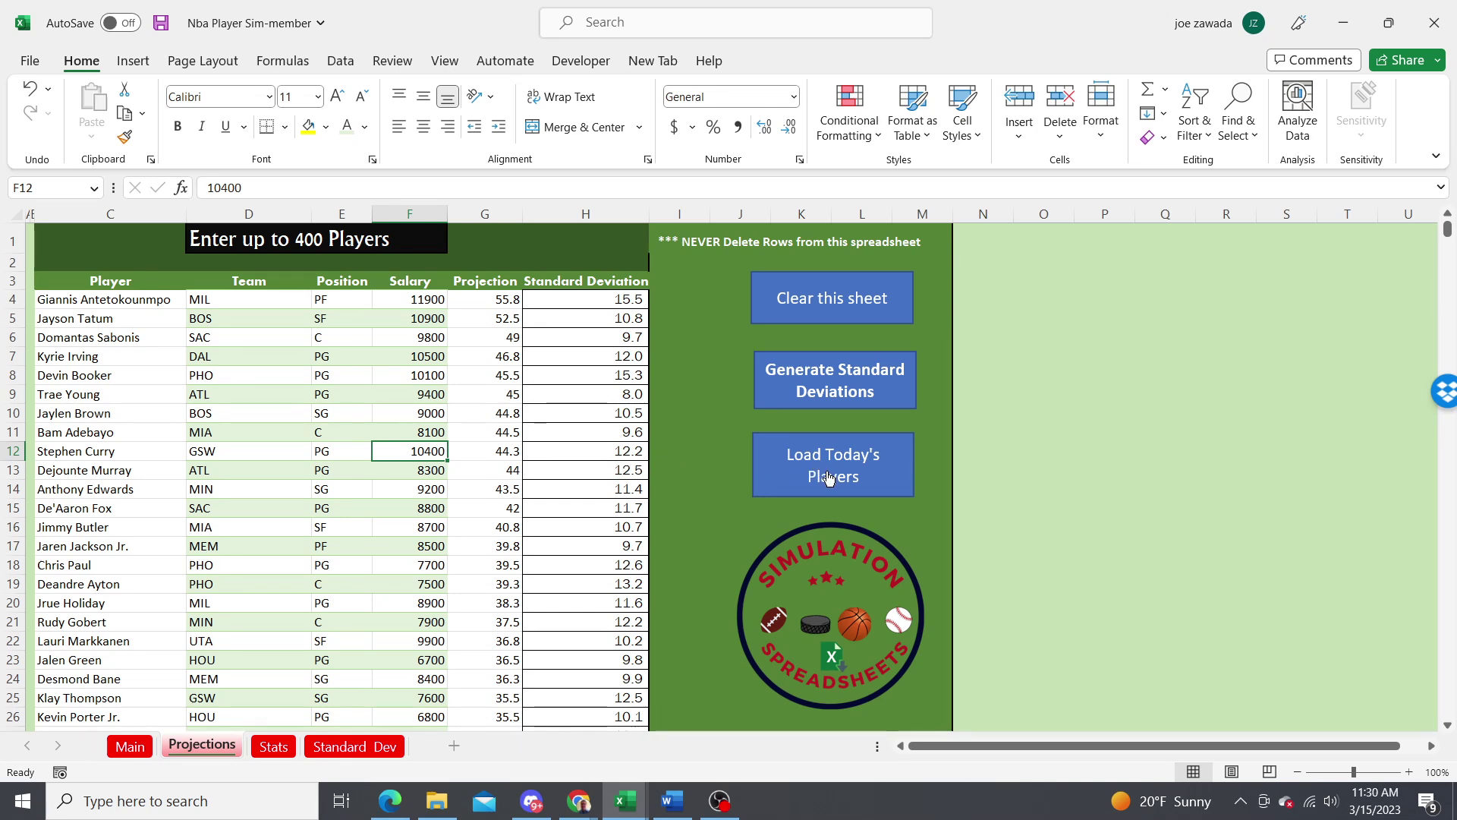
Load today's players, then check the standard deviations for Harden, Embiid and Irving.
left_click(796, 479)
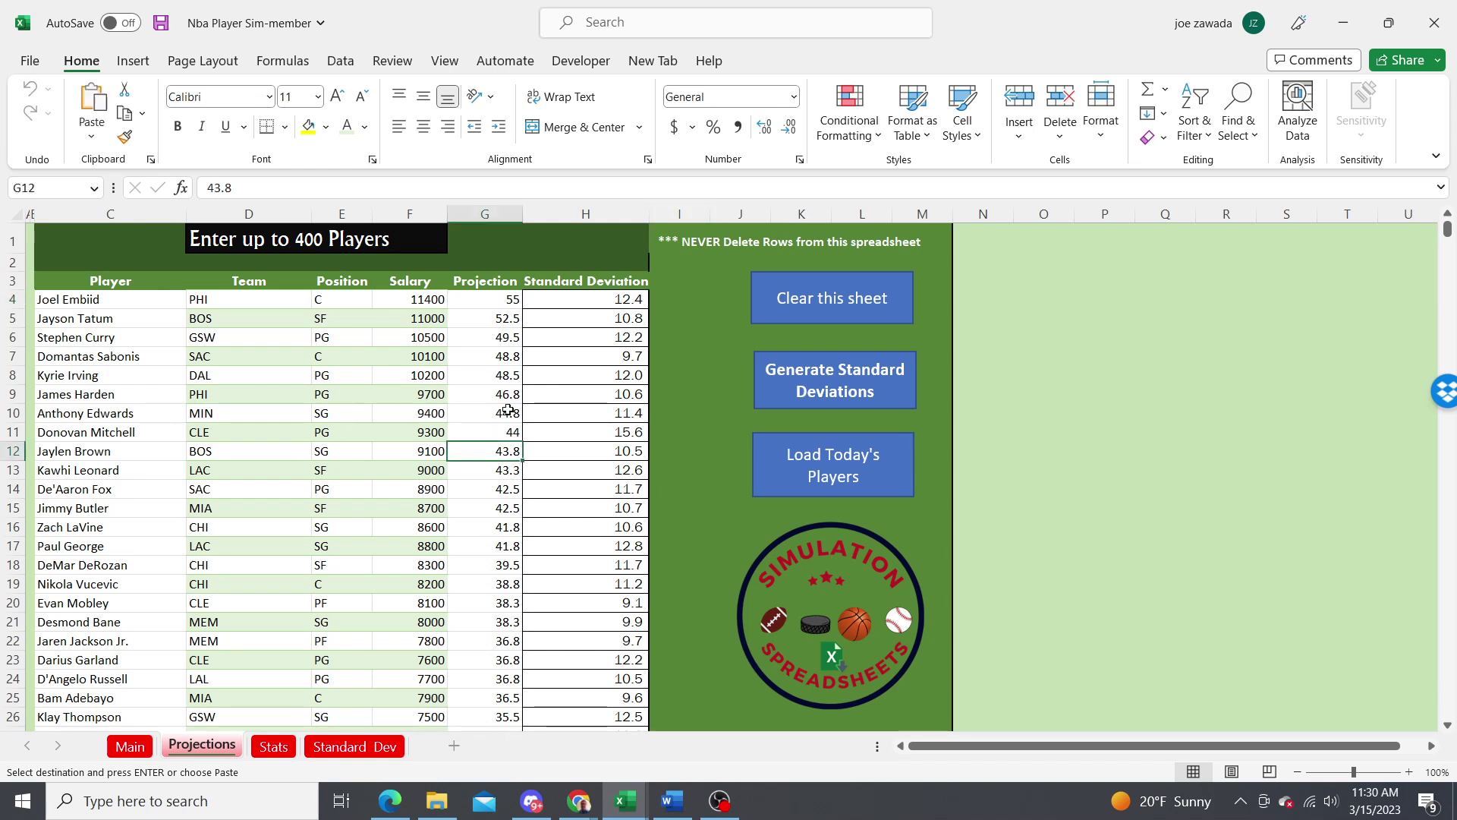
left_click(590, 396)
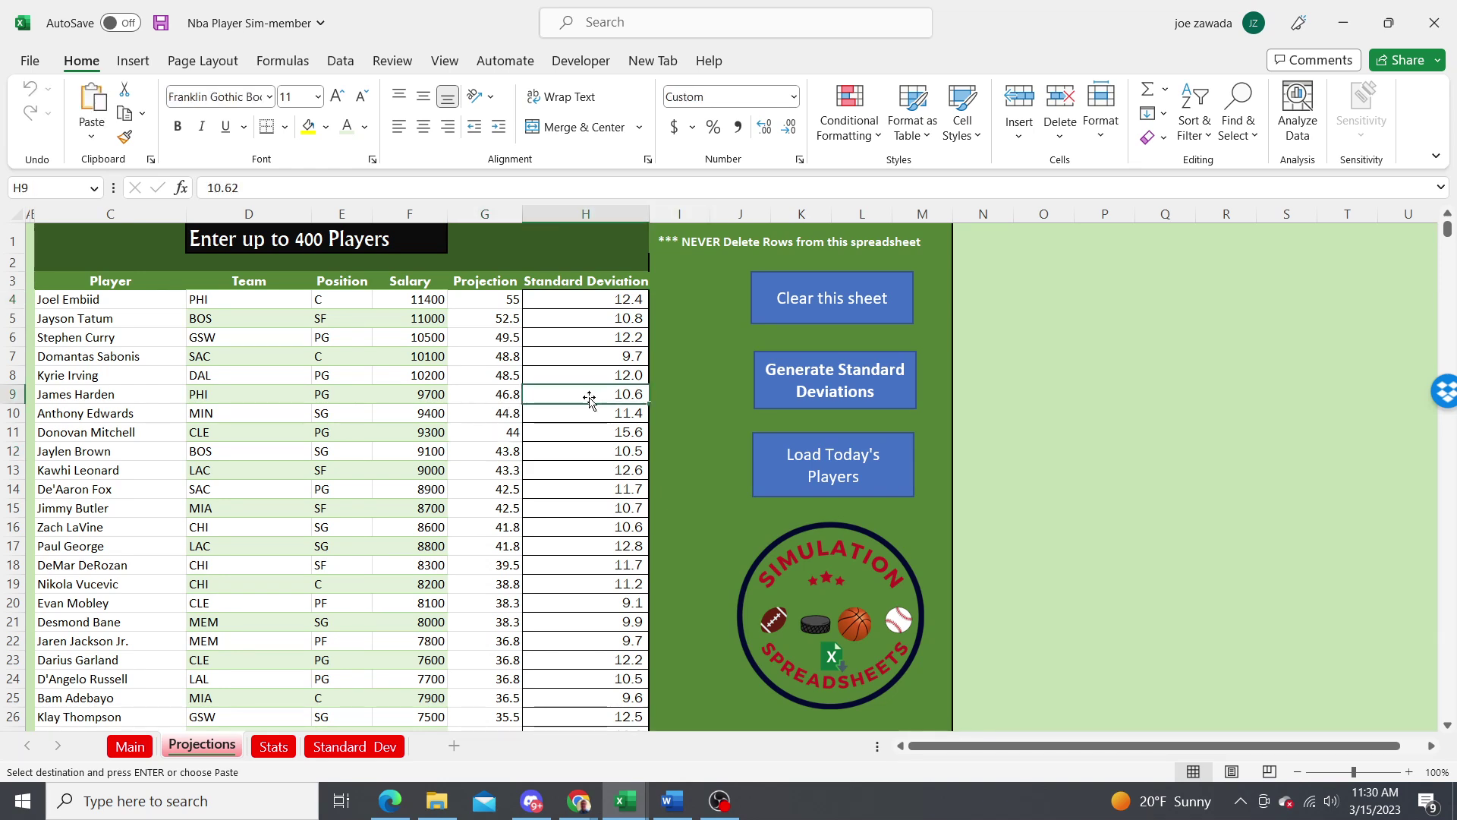
left_click(576, 303)
left_click(575, 372)
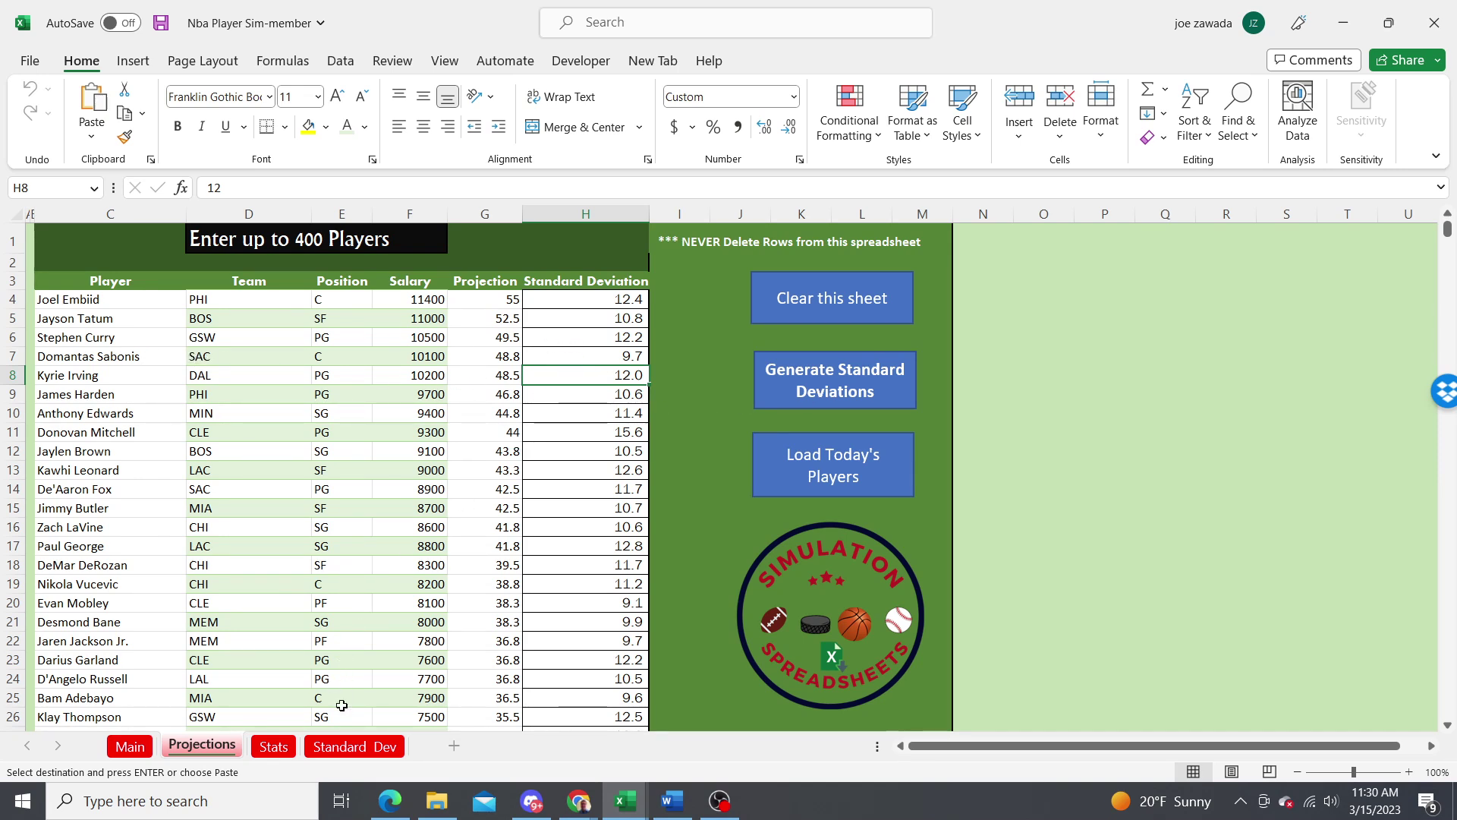
On the Standard Dev sheet, review player rows and confirm the E2 method stays Flat.
left_click(348, 748)
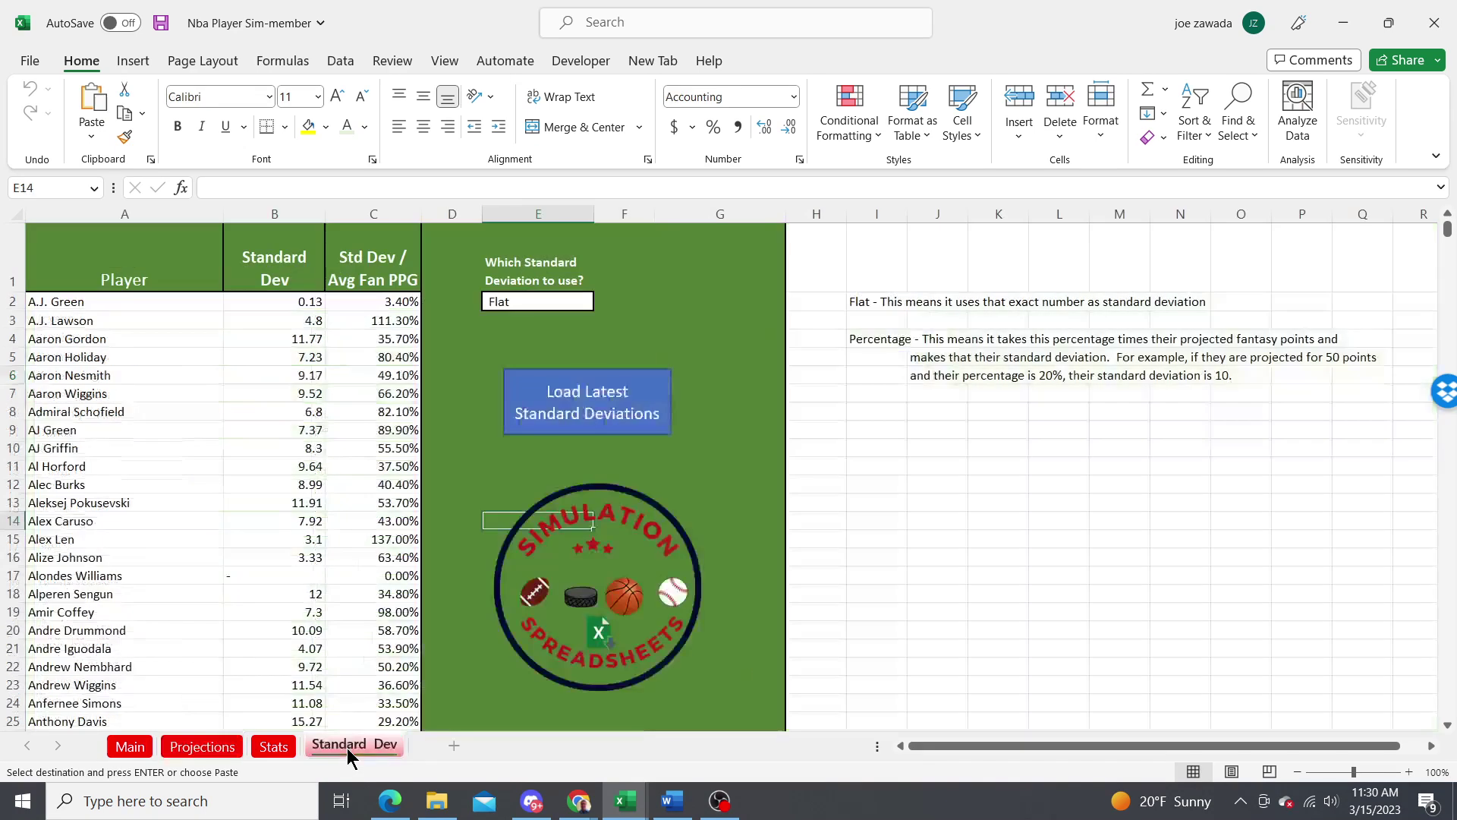
left_click(125, 375)
left_click(131, 464)
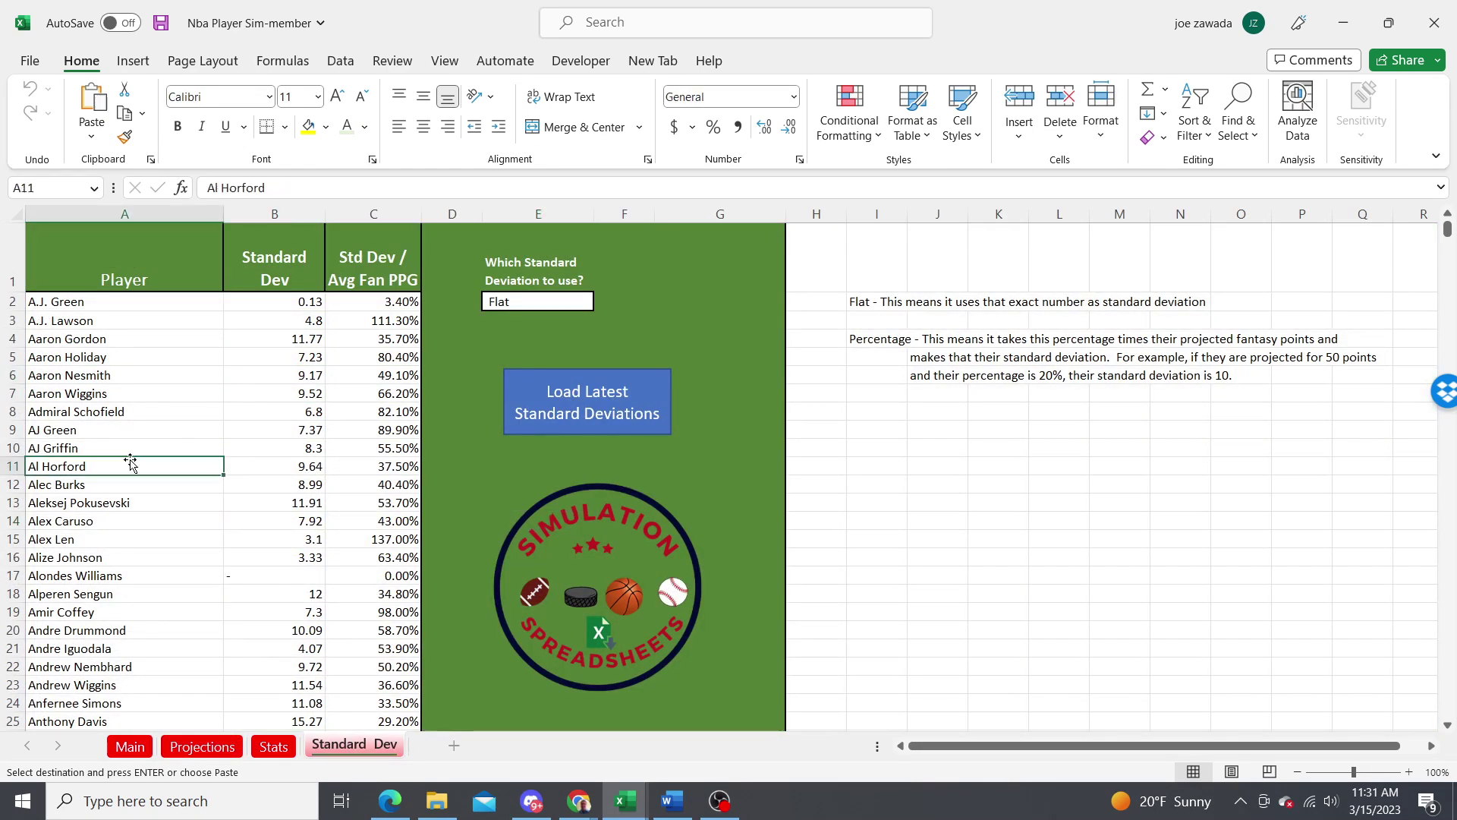
left_click(129, 377)
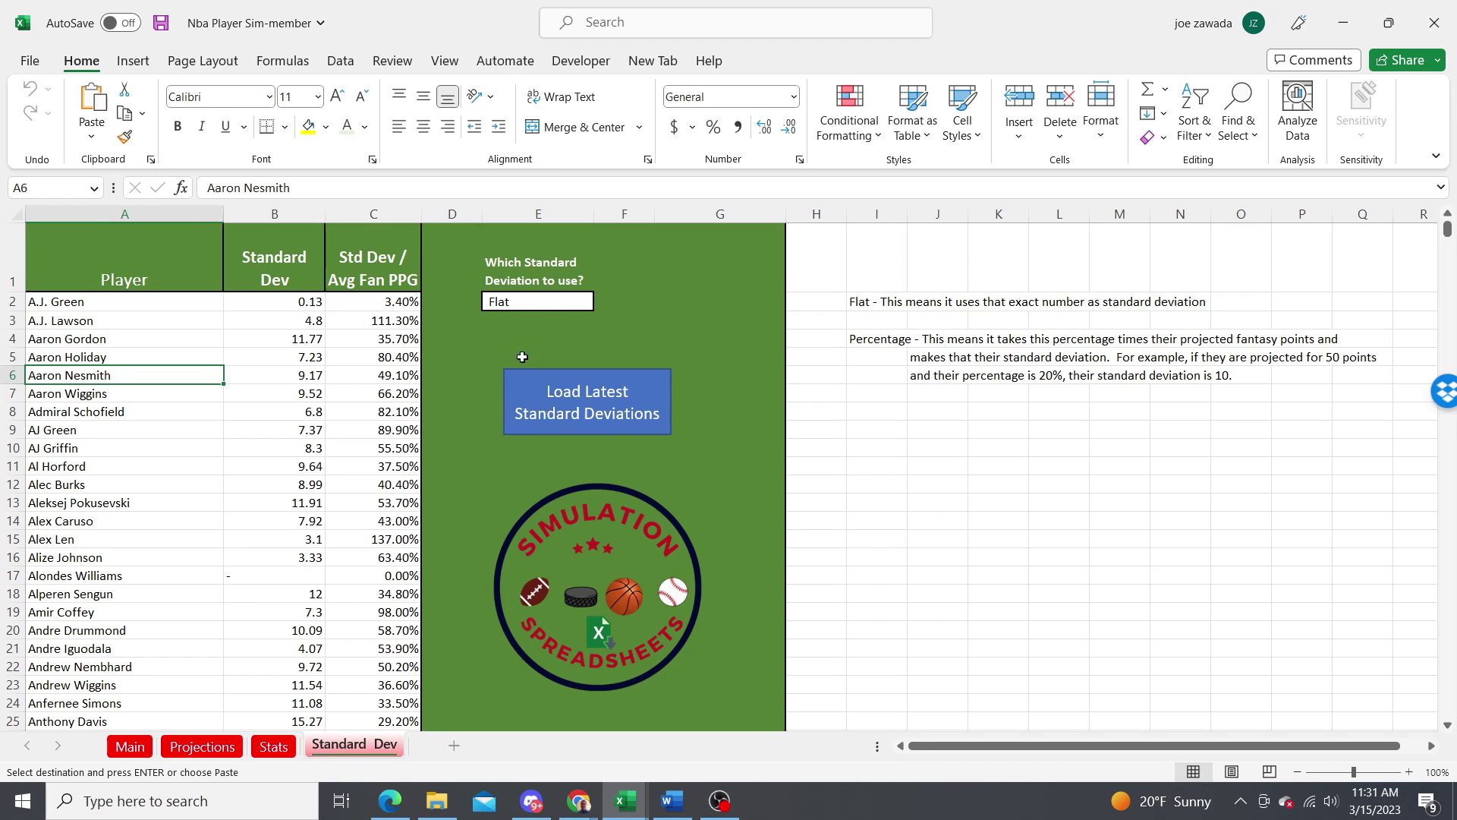
left_click(539, 304)
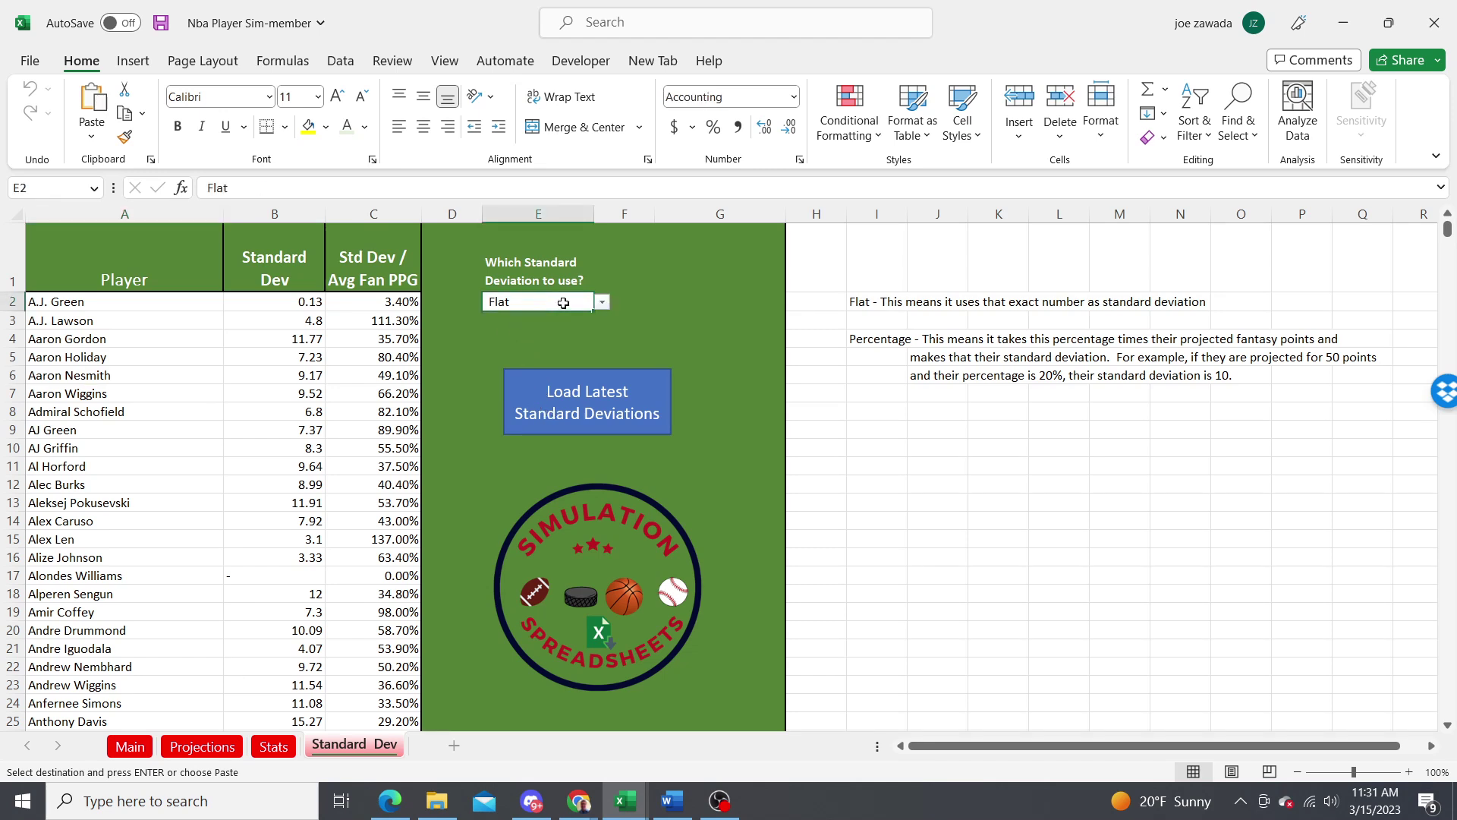
left_click(602, 304)
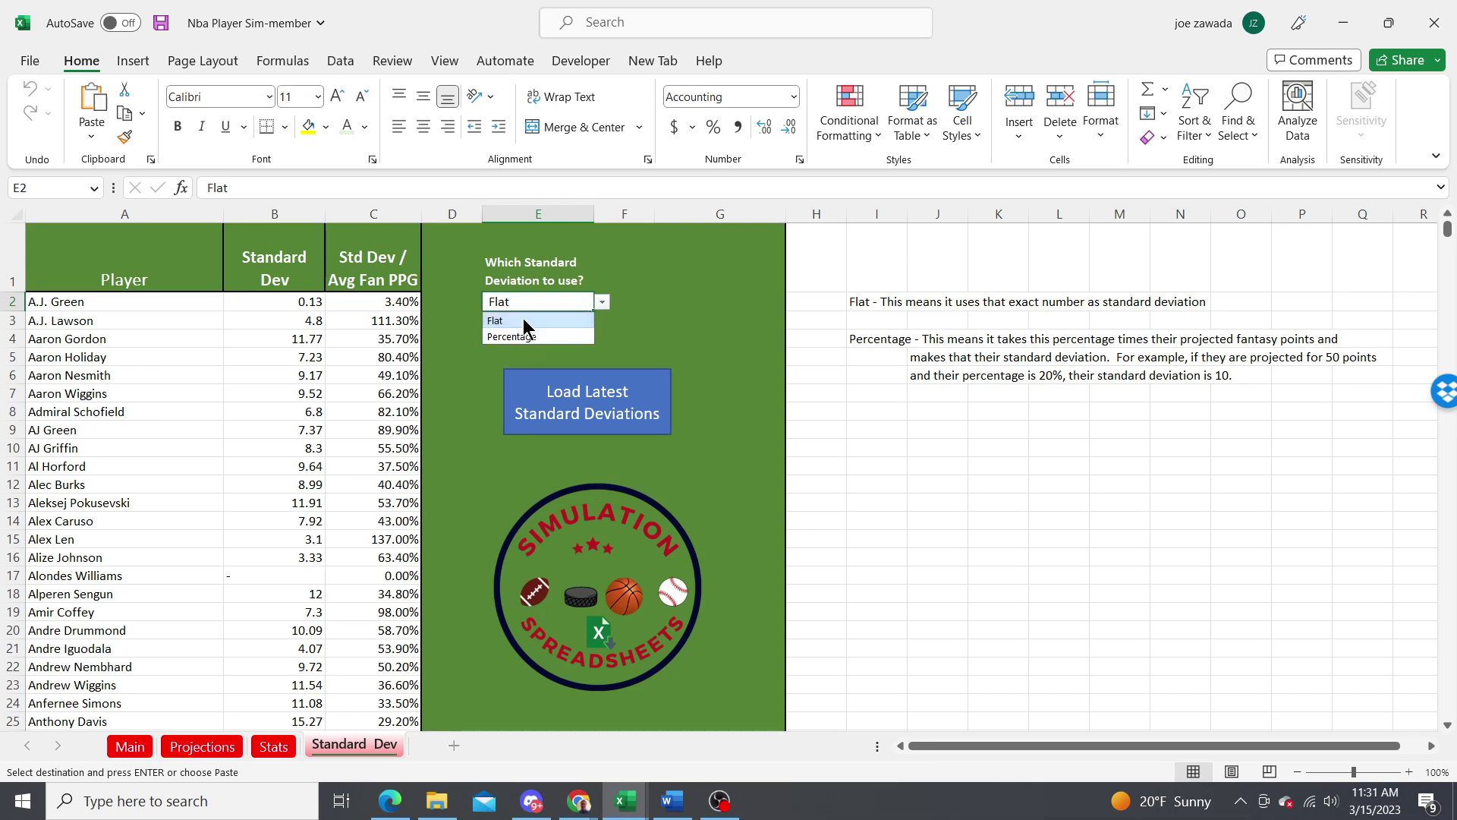
left_click(457, 372)
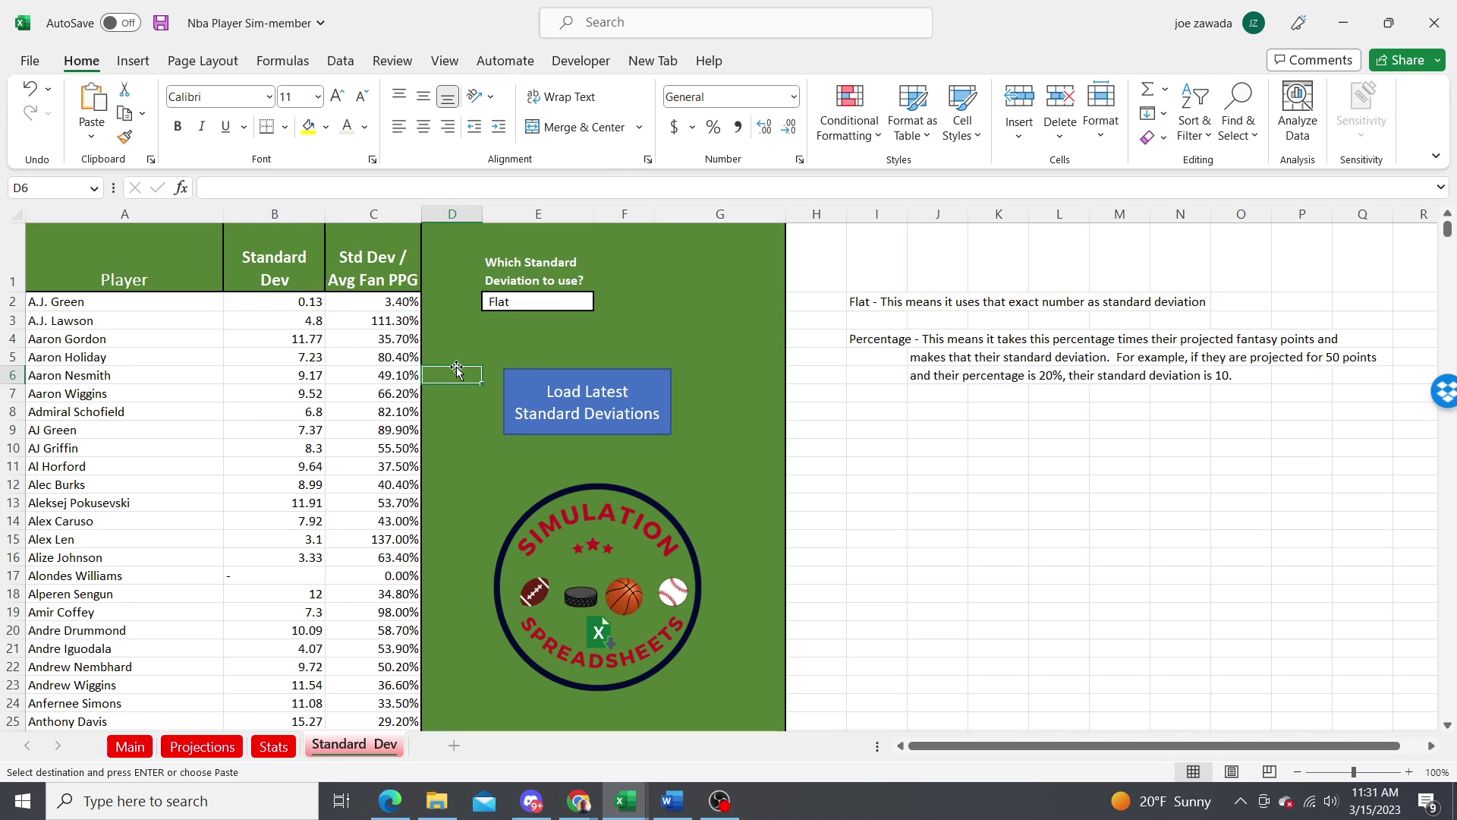
Set the E2 standard deviation method to Percentage.
left_click(551, 304)
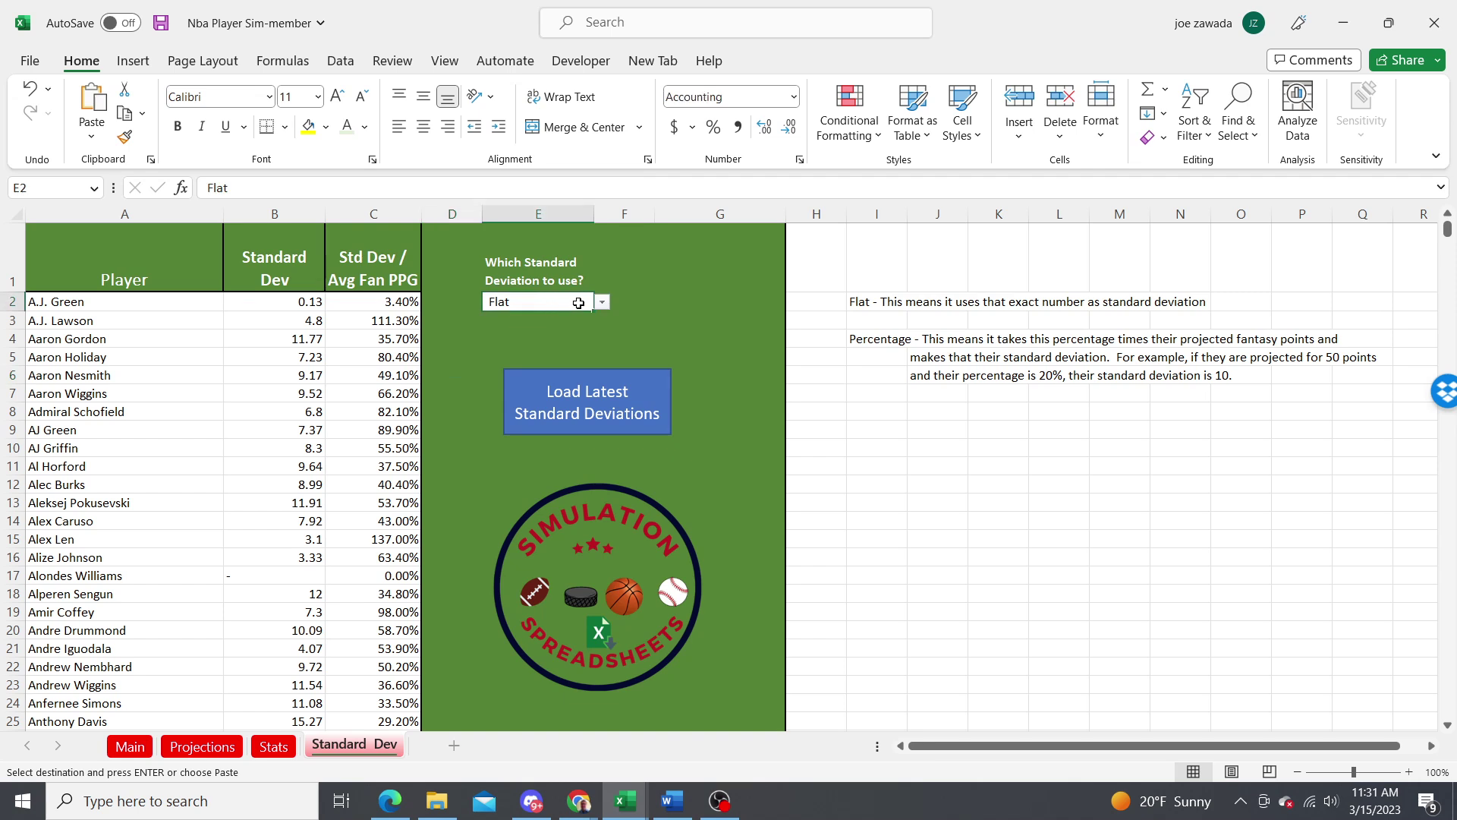
left_click(604, 304)
left_click(548, 336)
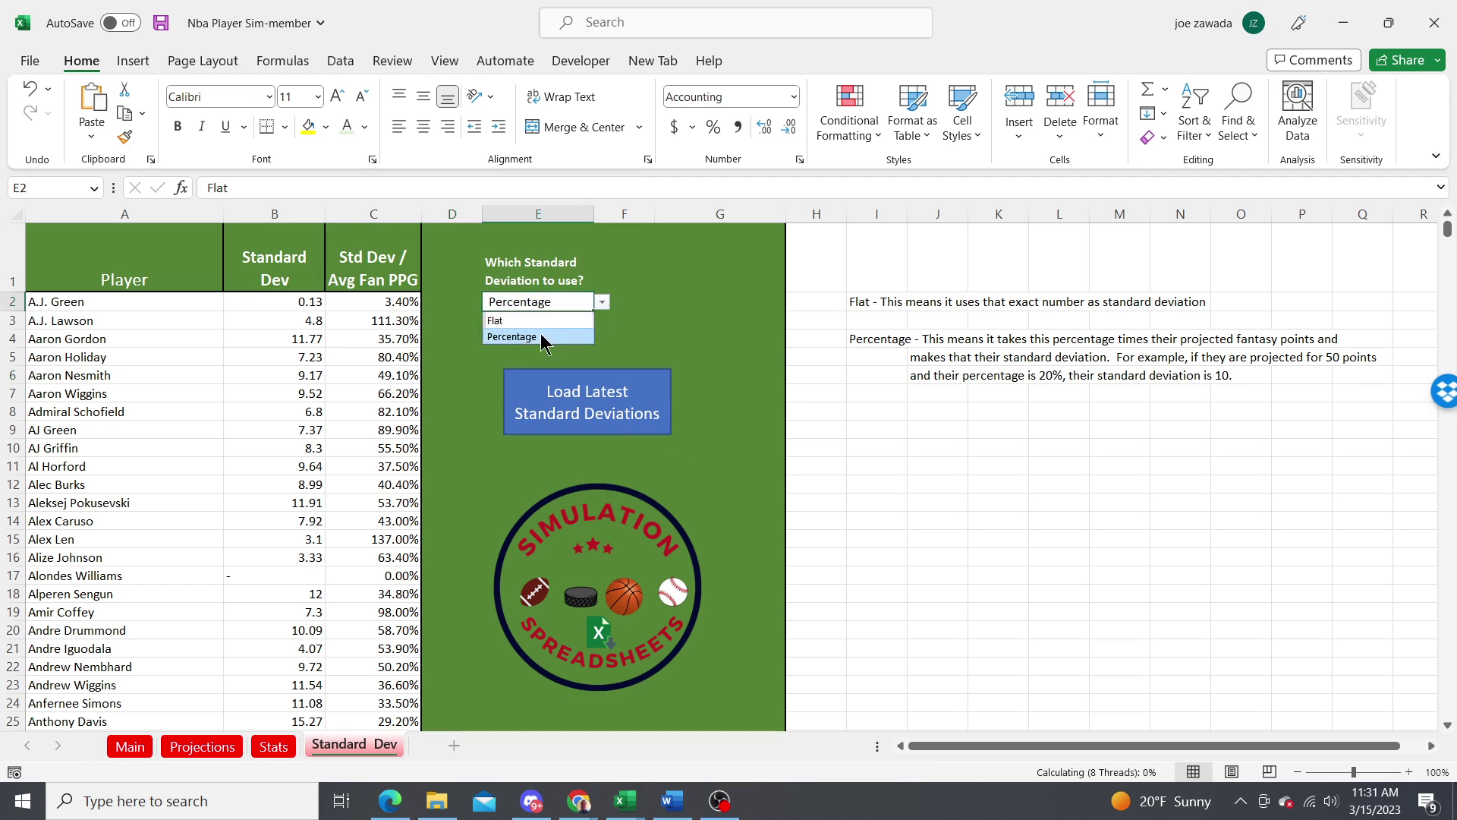
left_click(446, 363)
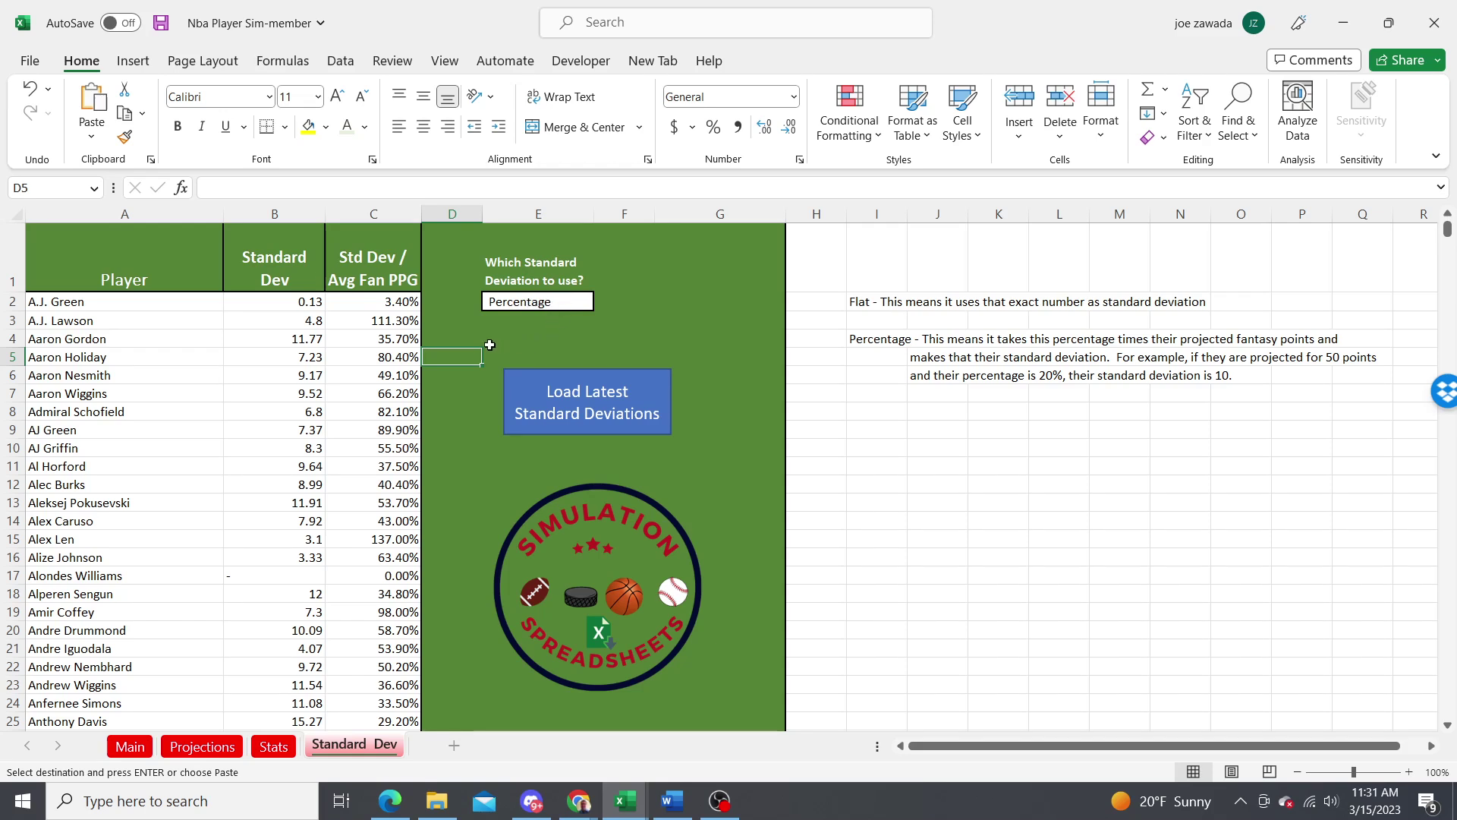
Check a few Standard Dev cells, then return to the Projections sheet.
left_click(524, 351)
left_click(540, 333)
left_click(628, 339)
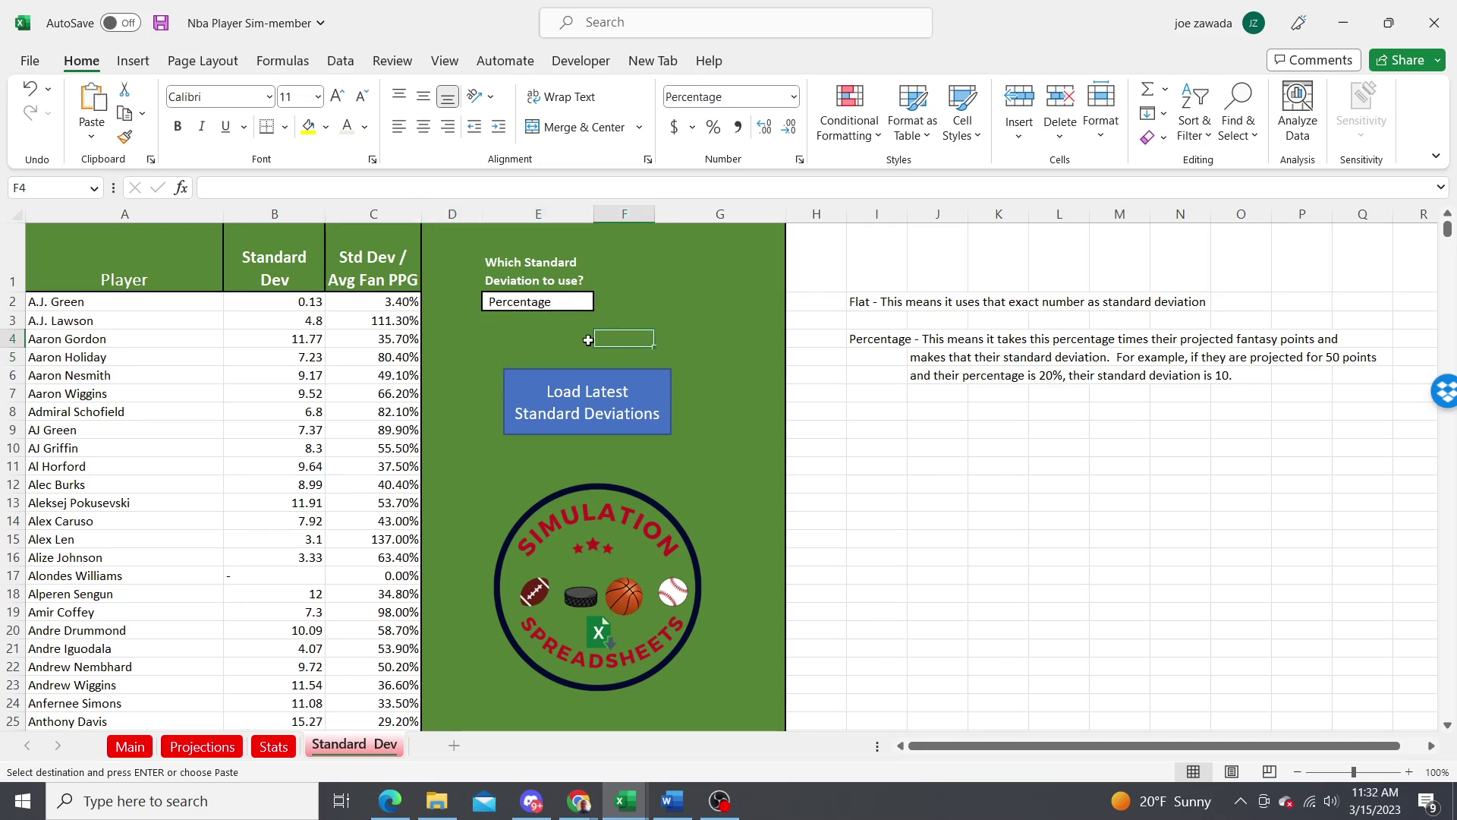
left_click(547, 338)
left_click(462, 342)
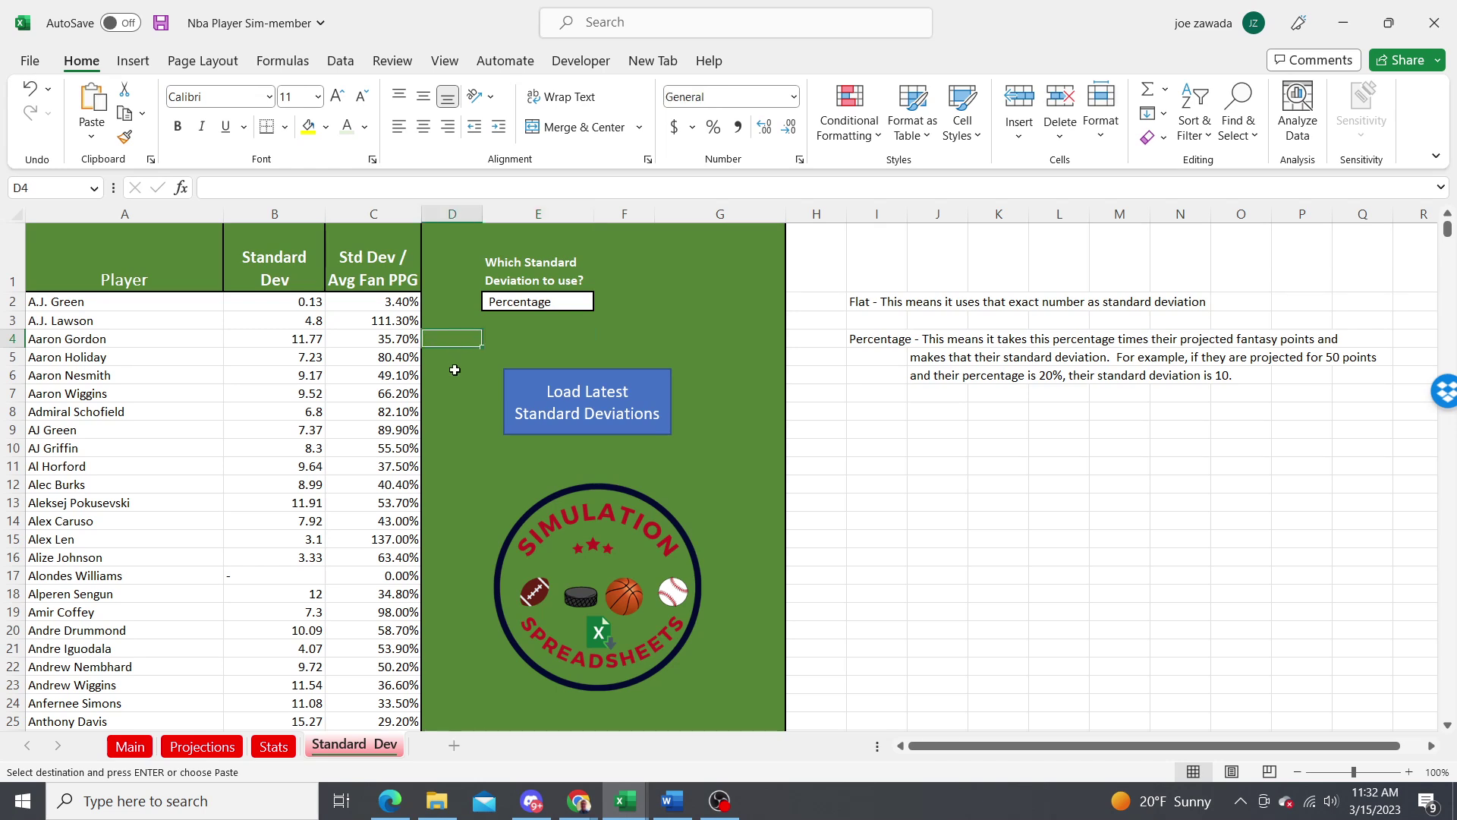
left_click(453, 448)
left_click(451, 483)
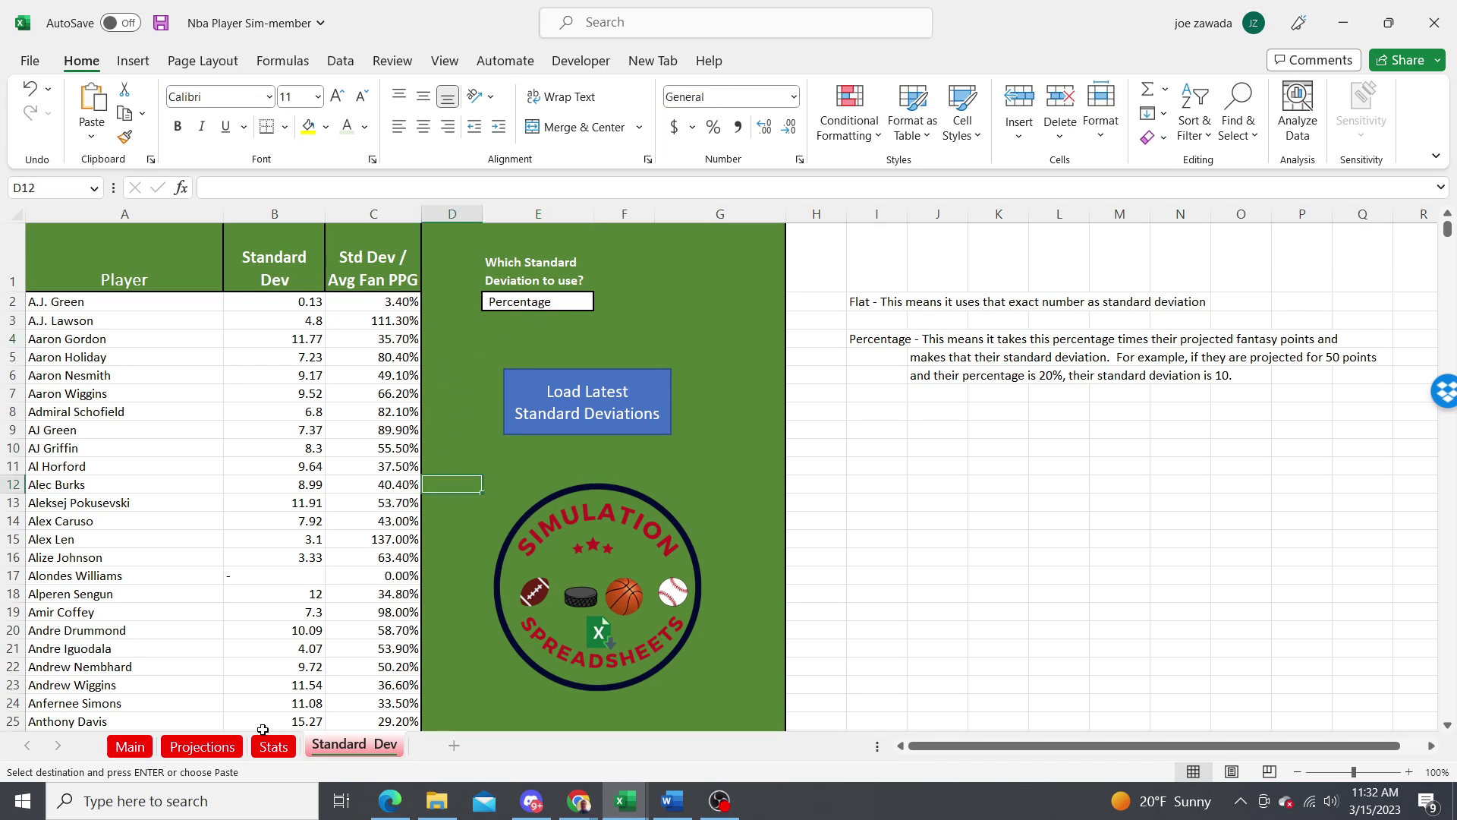
left_click(197, 748)
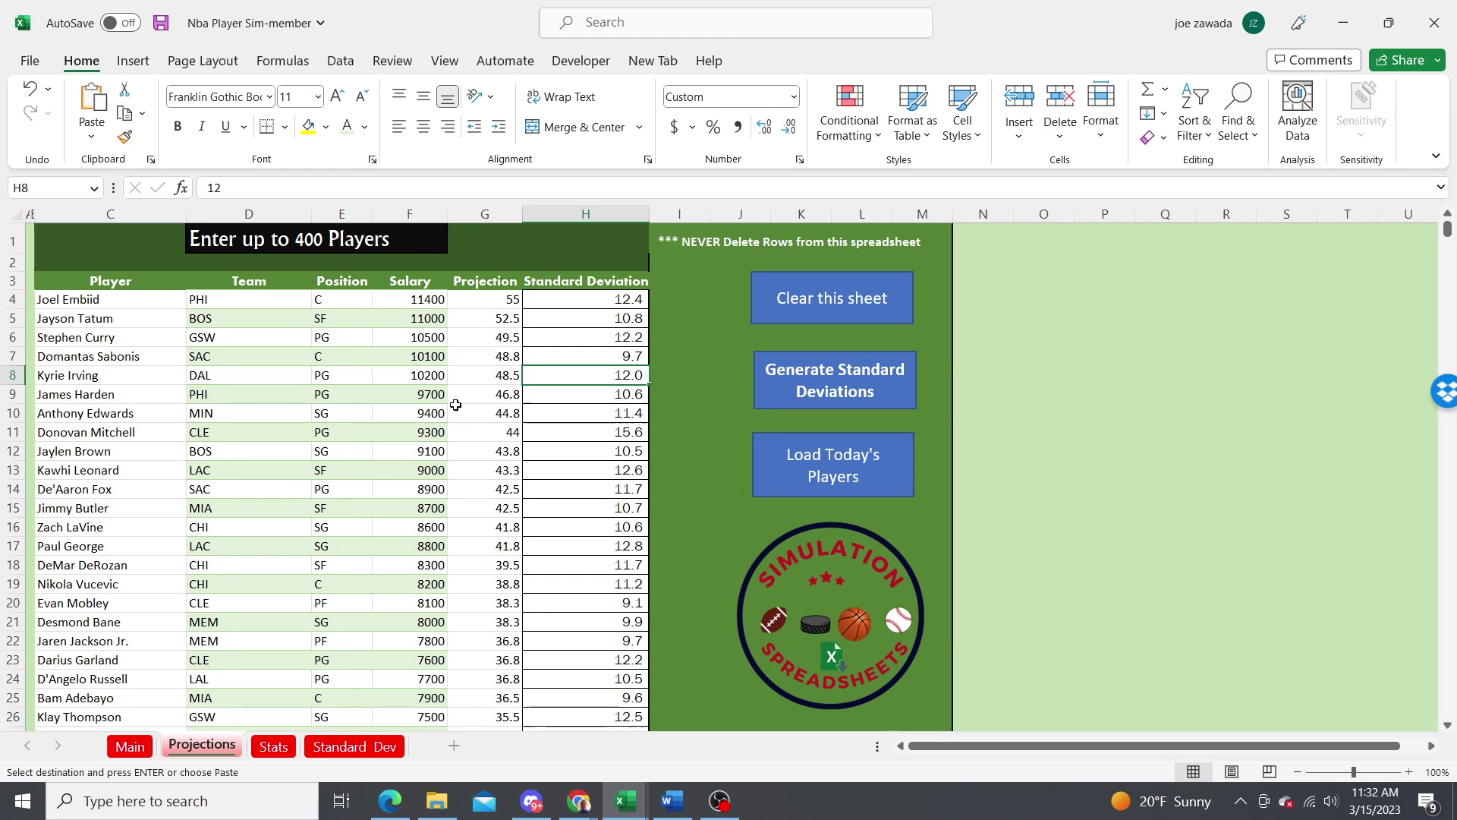
Change Jayson Tatum's projection in G5 from 52.5 to 46.
left_click(494, 358)
left_click(503, 321)
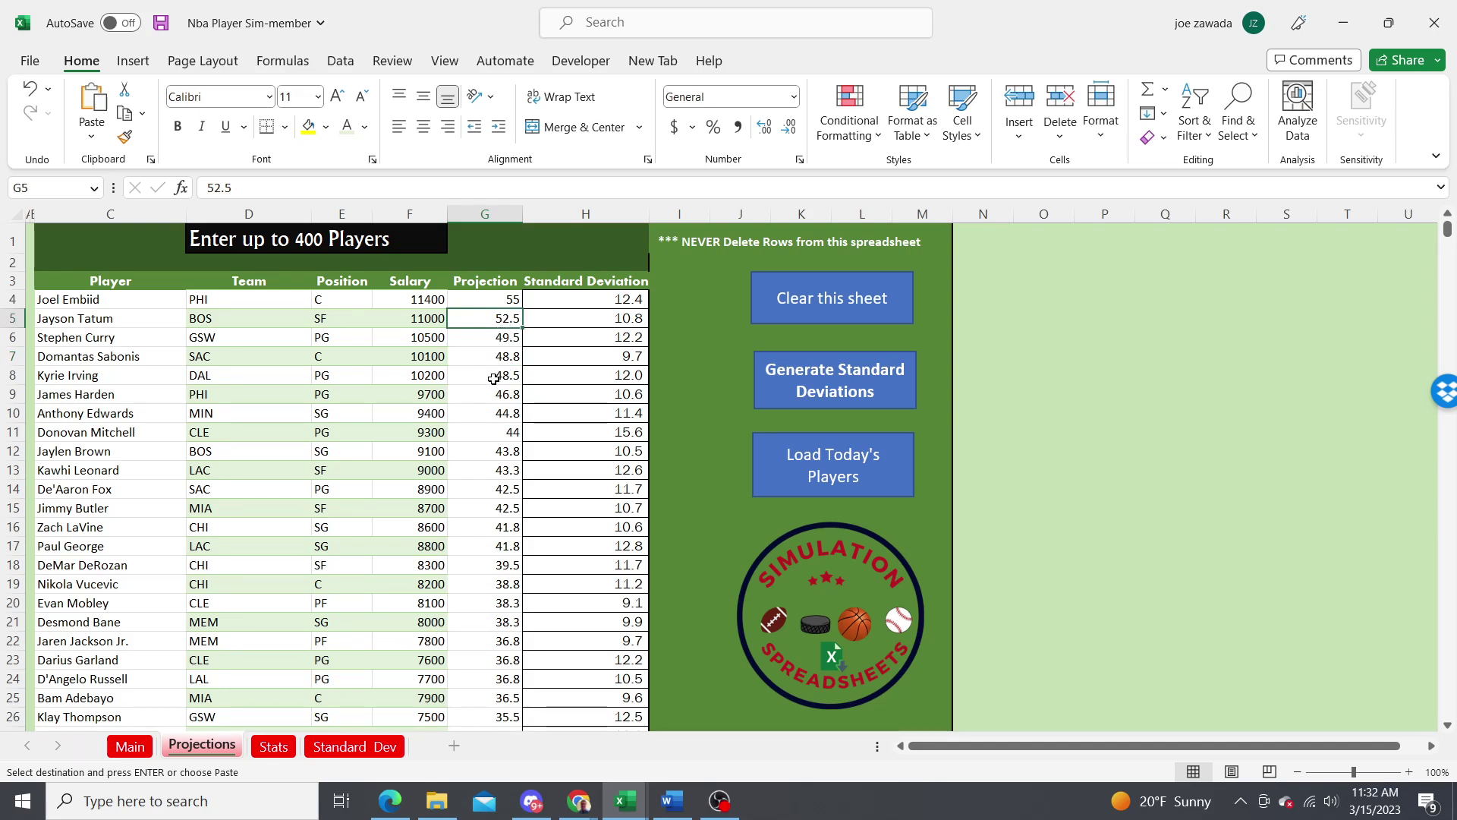
type("46")
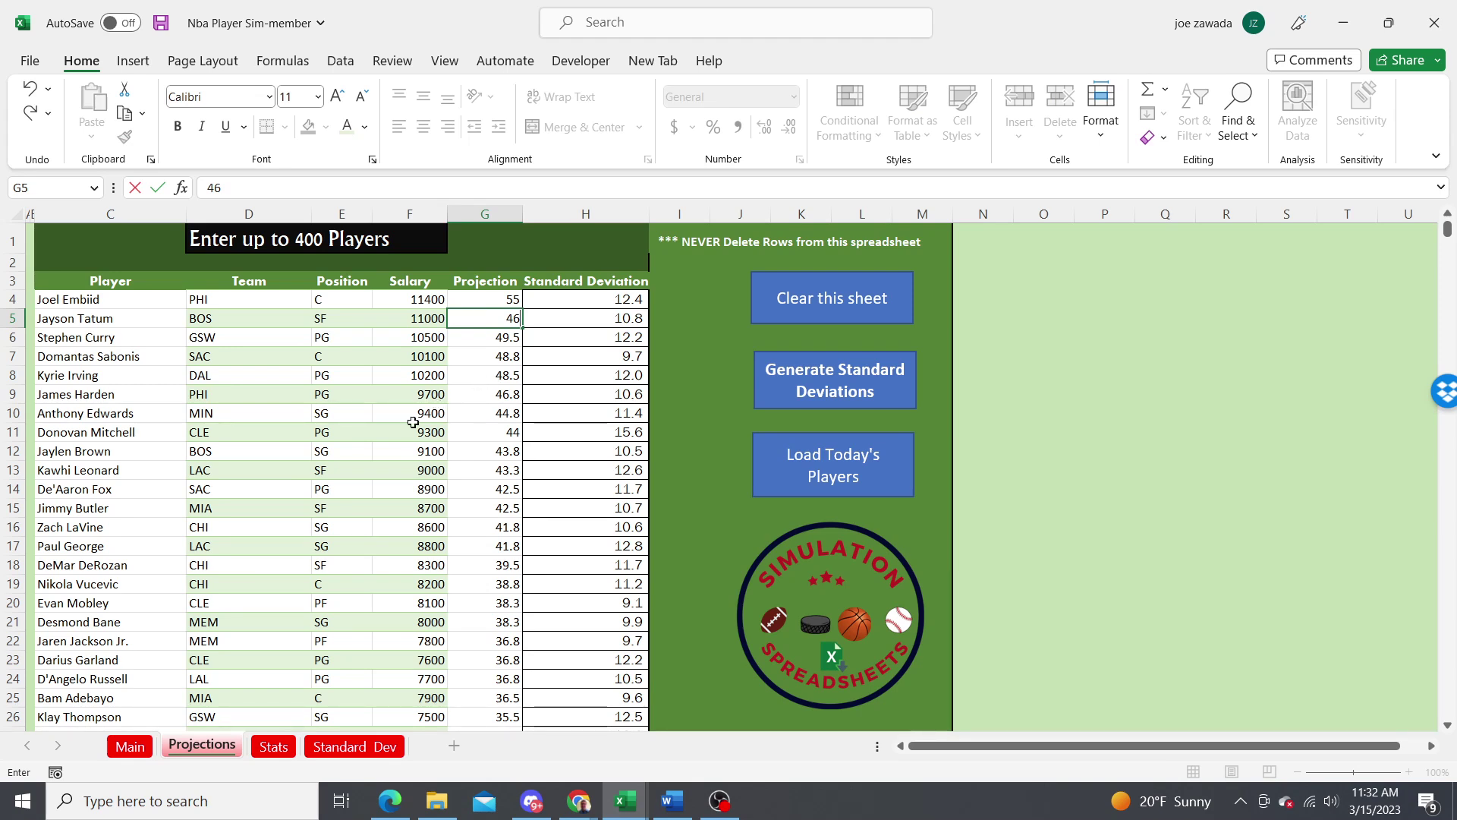
key("Return")
left_click(484, 455)
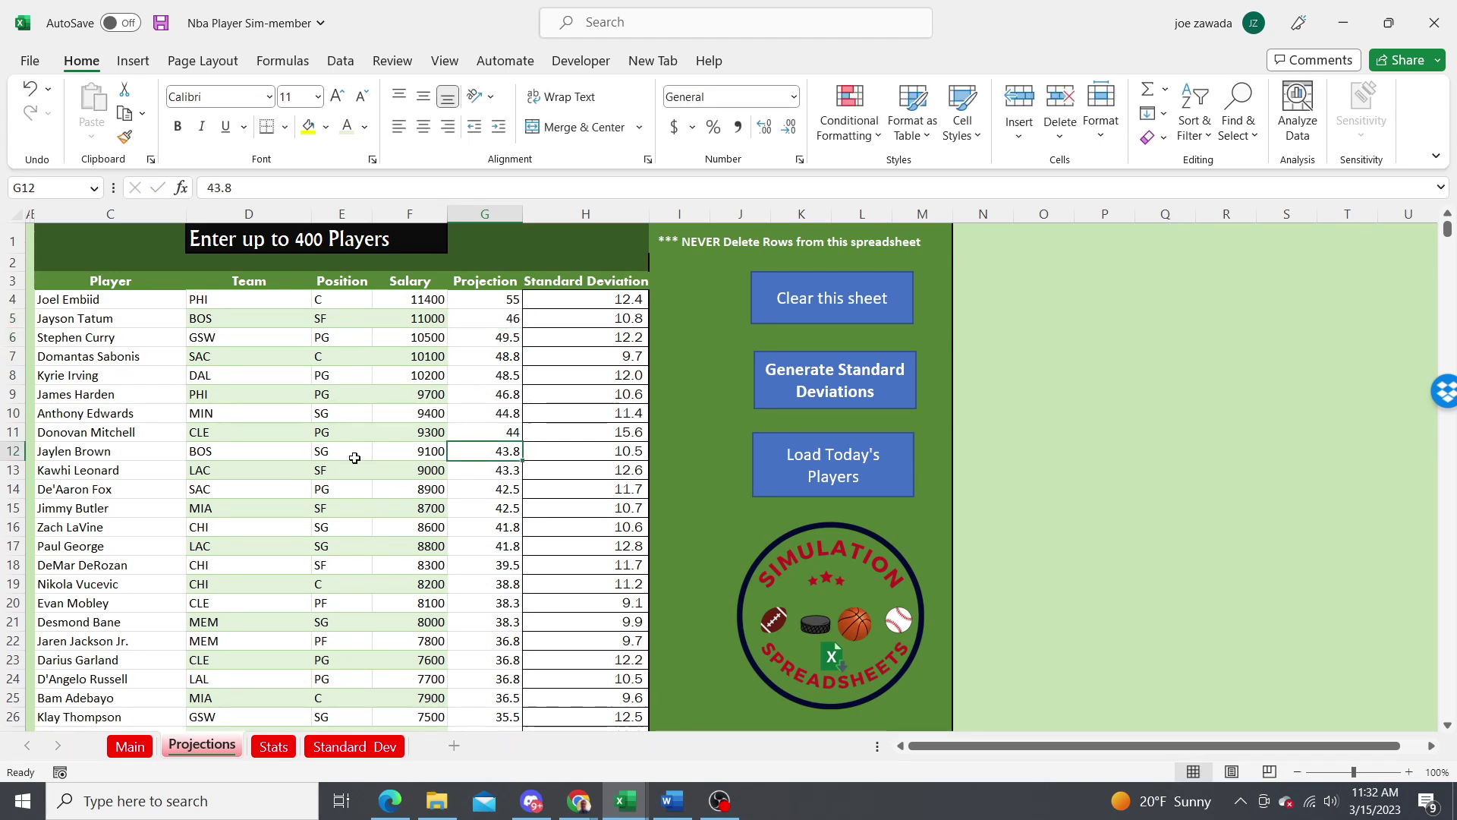
On the Main sheet, keep F12 at 100 simulations and run the simulations.
left_click(124, 751)
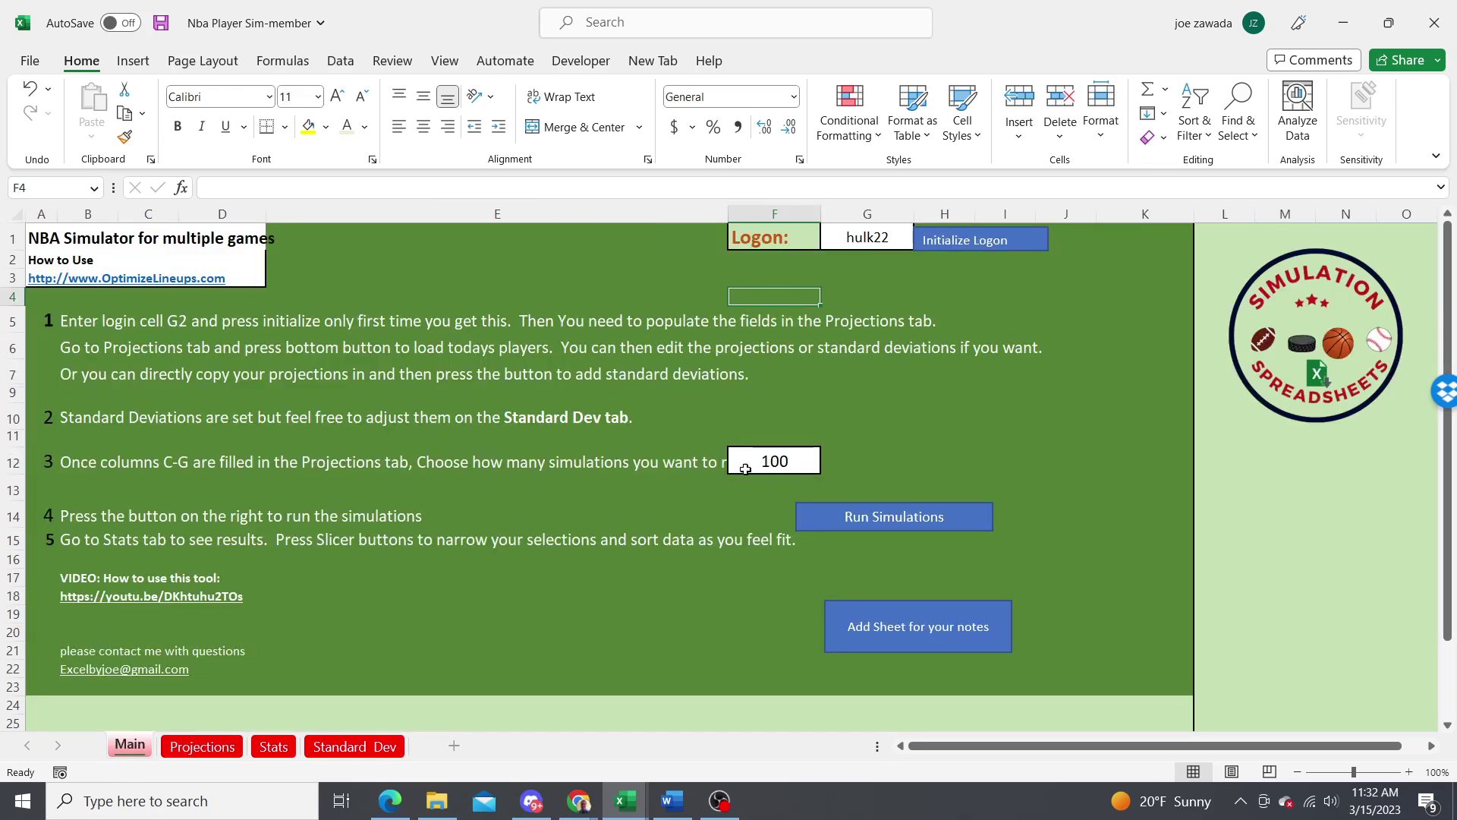
left_click(769, 466)
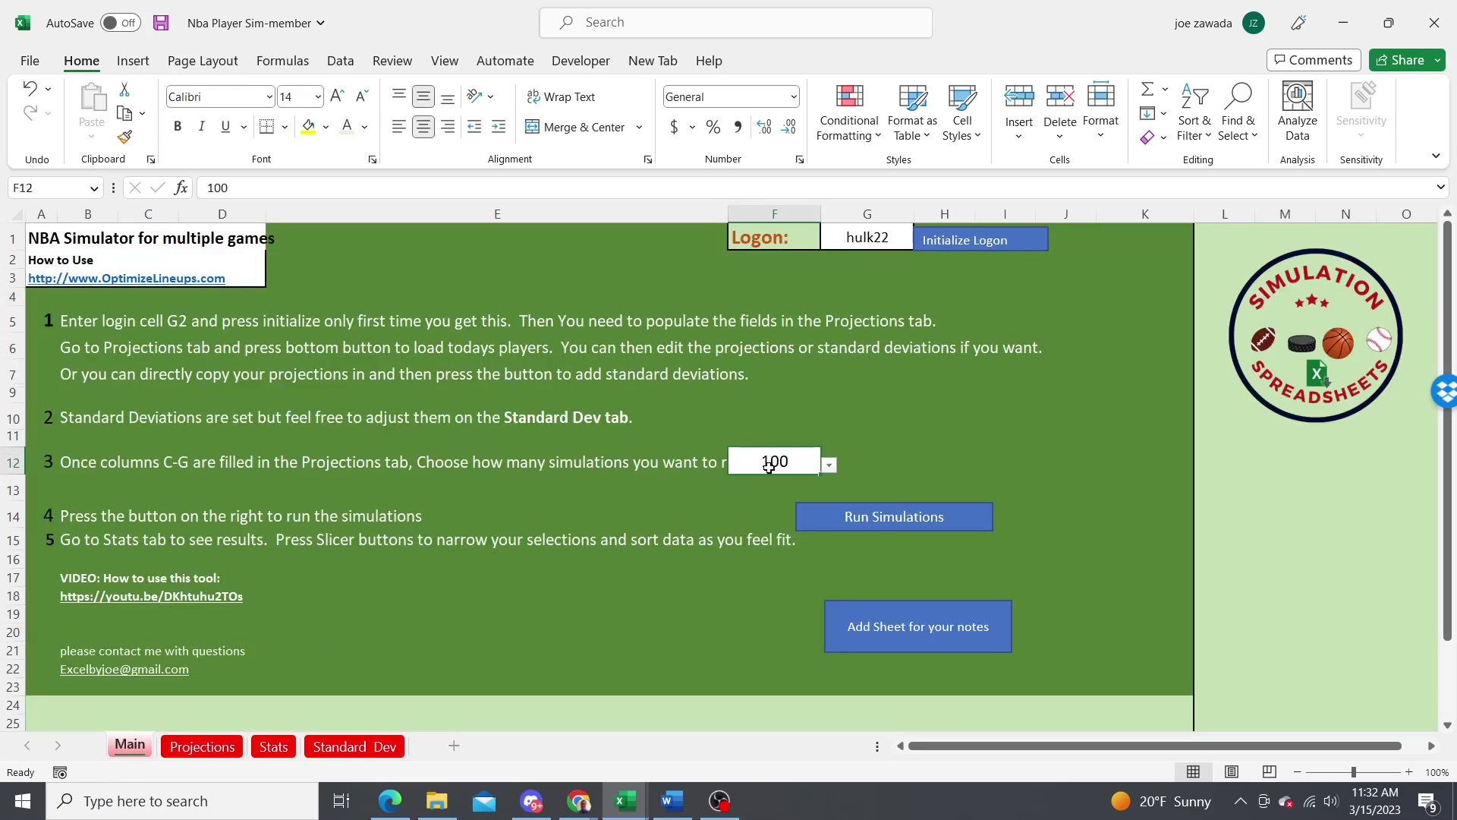
left_click(829, 465)
key("Left")
left_click(831, 465)
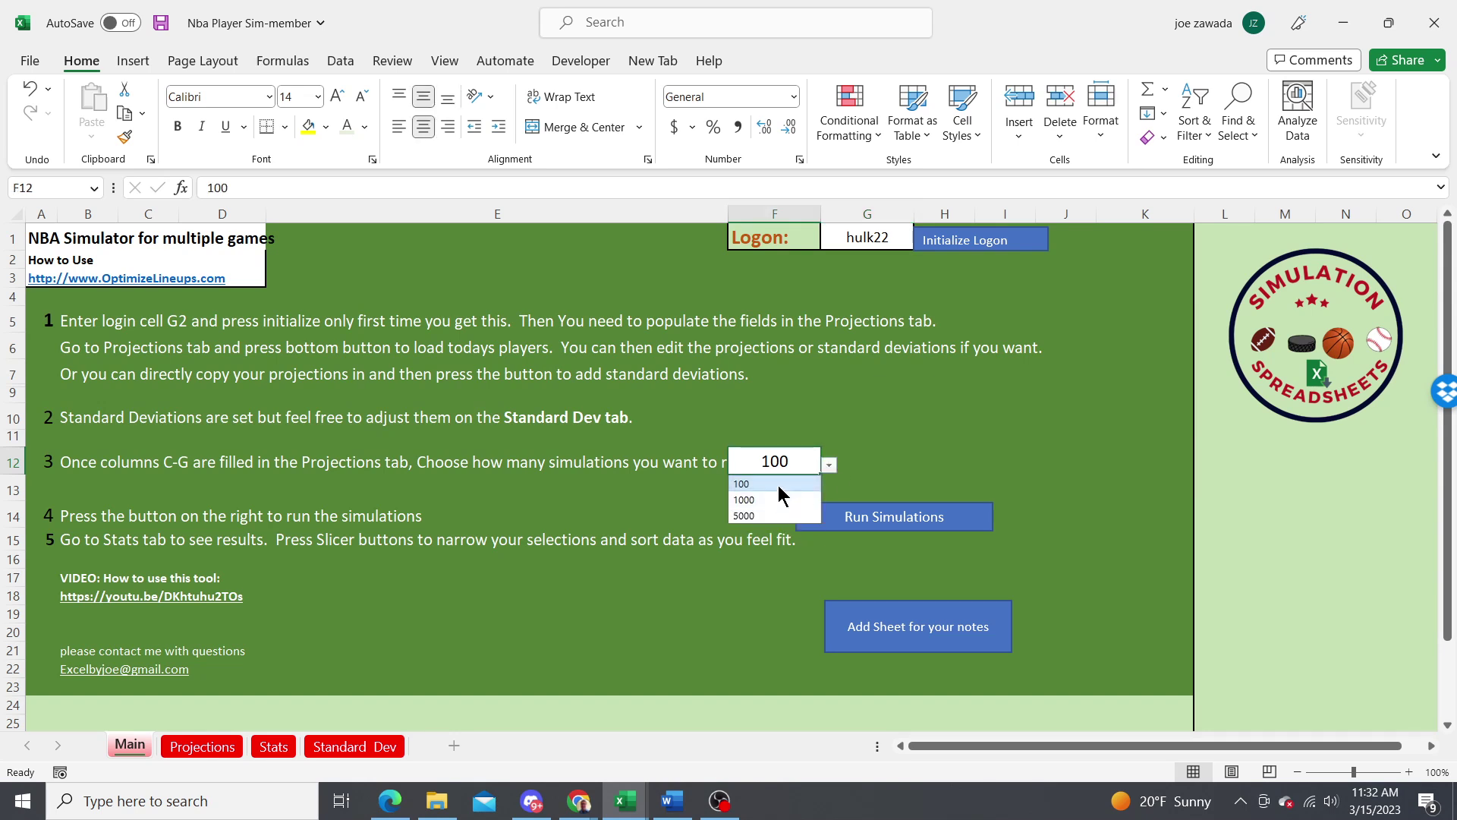
left_click(624, 480)
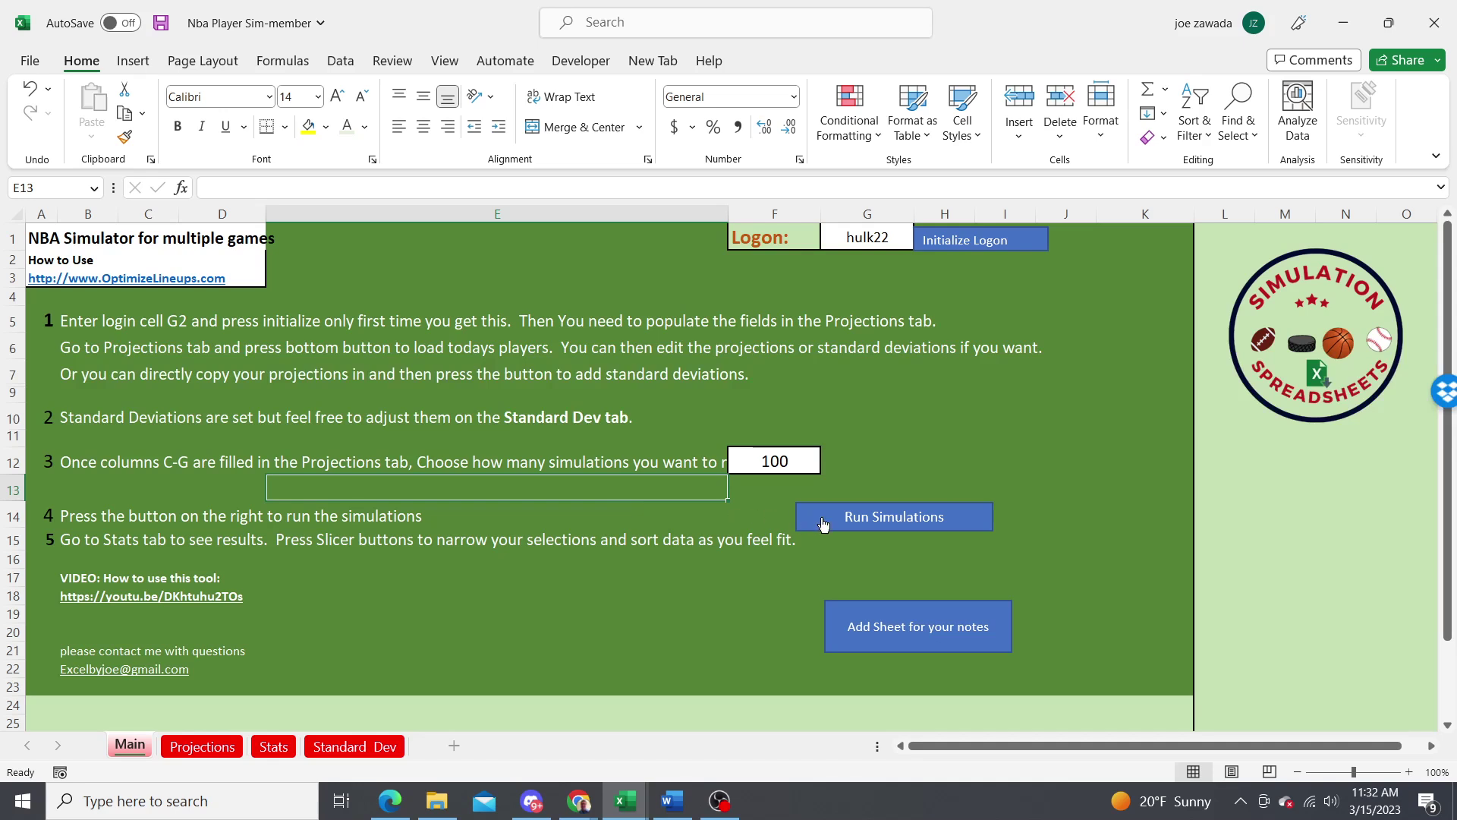
left_click(855, 524)
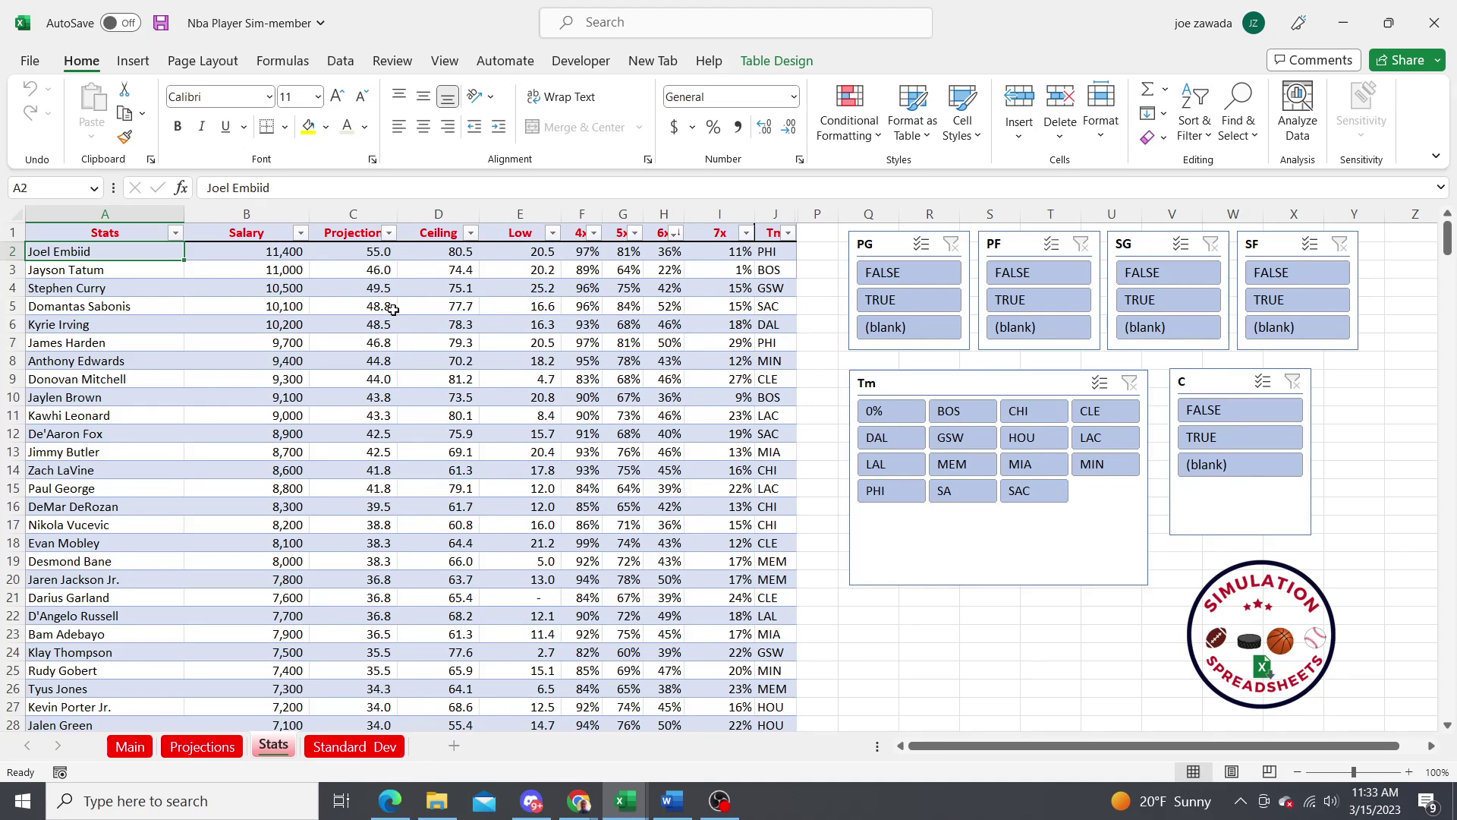
left_click(262, 271)
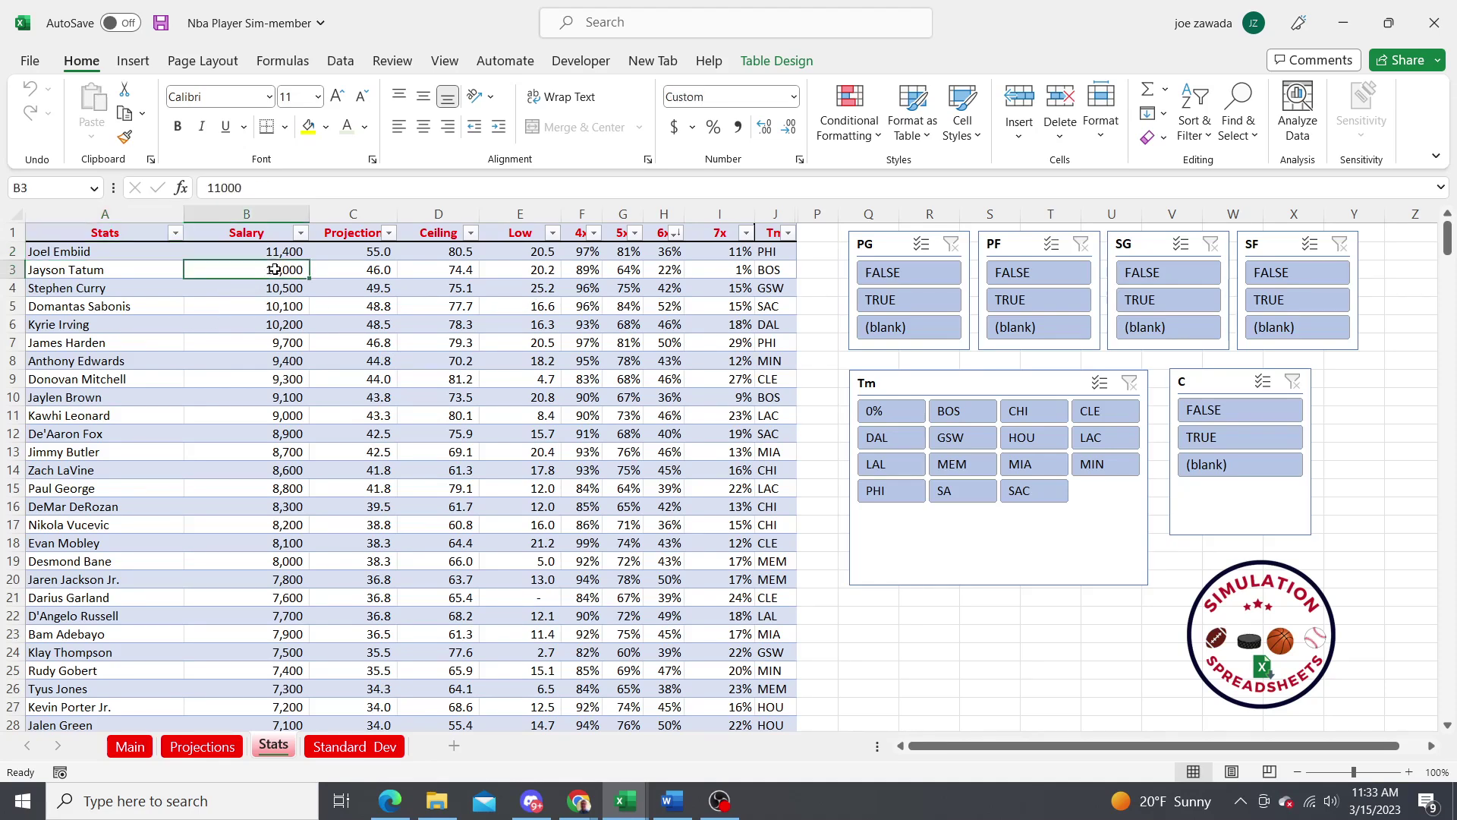
left_click(361, 271)
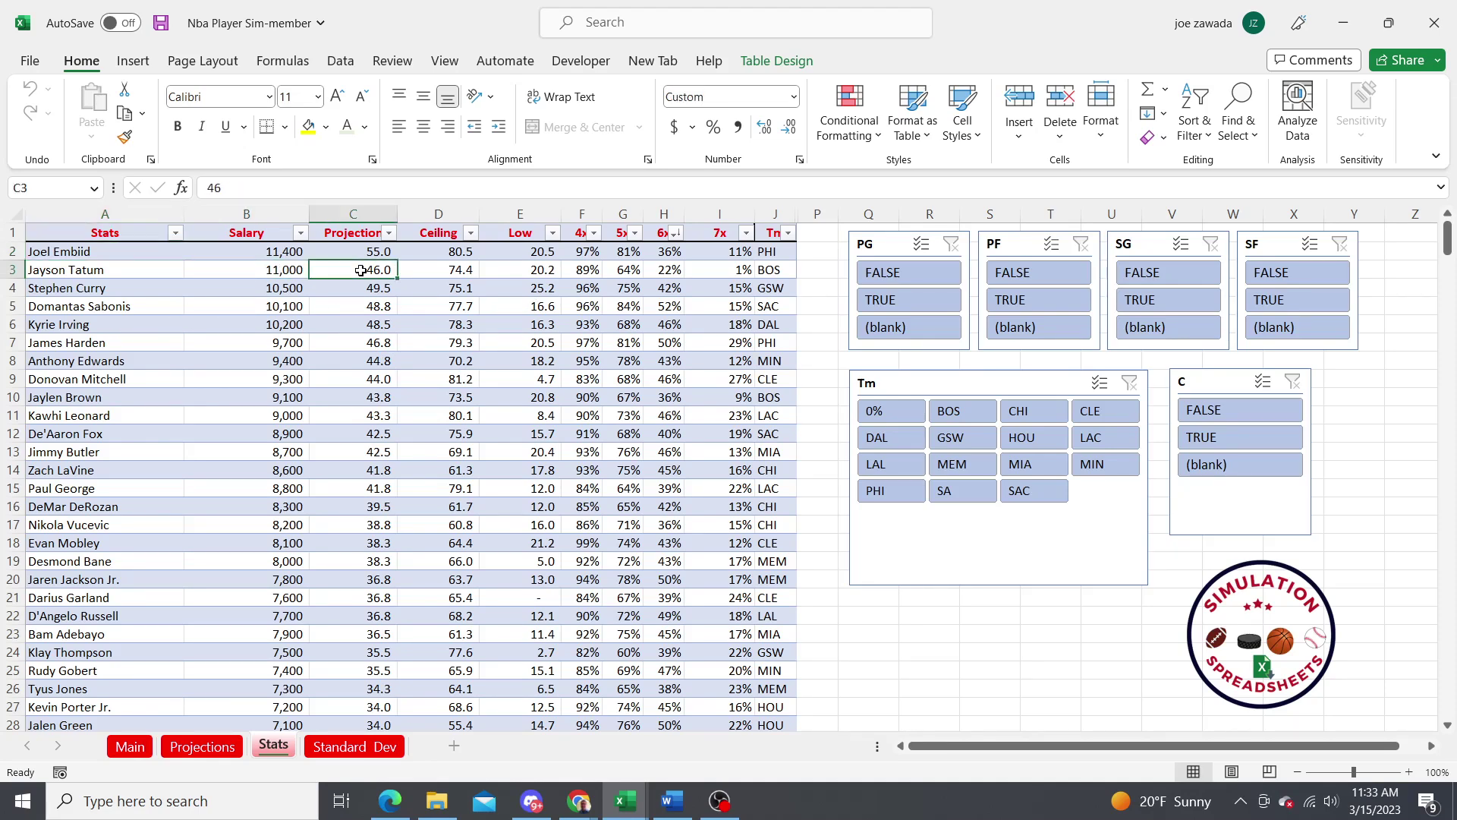
left_click(451, 252)
left_click(447, 287)
left_click(446, 362)
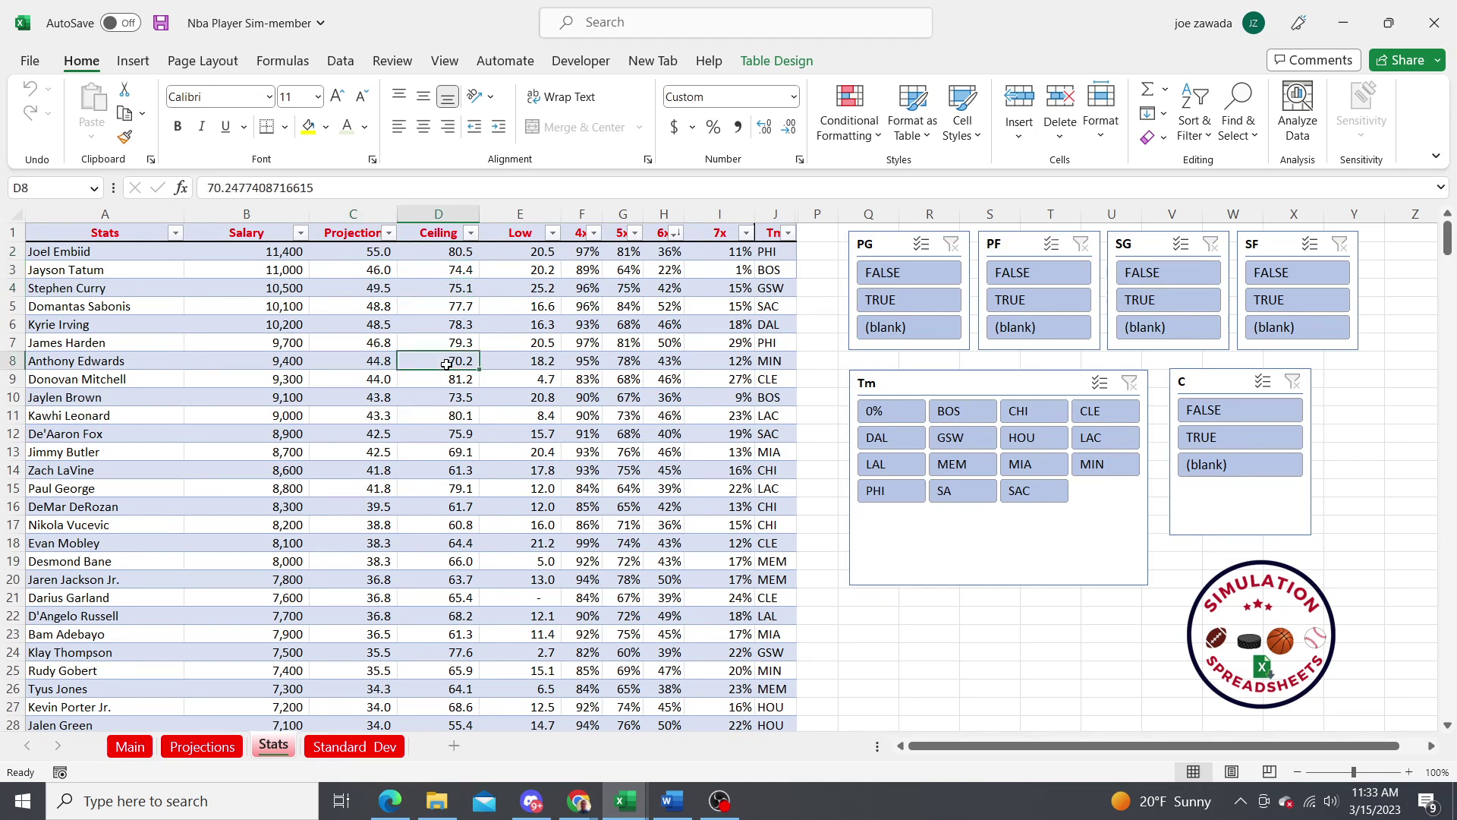
left_click(455, 308)
left_click(470, 358)
left_click(527, 266)
left_click(527, 339)
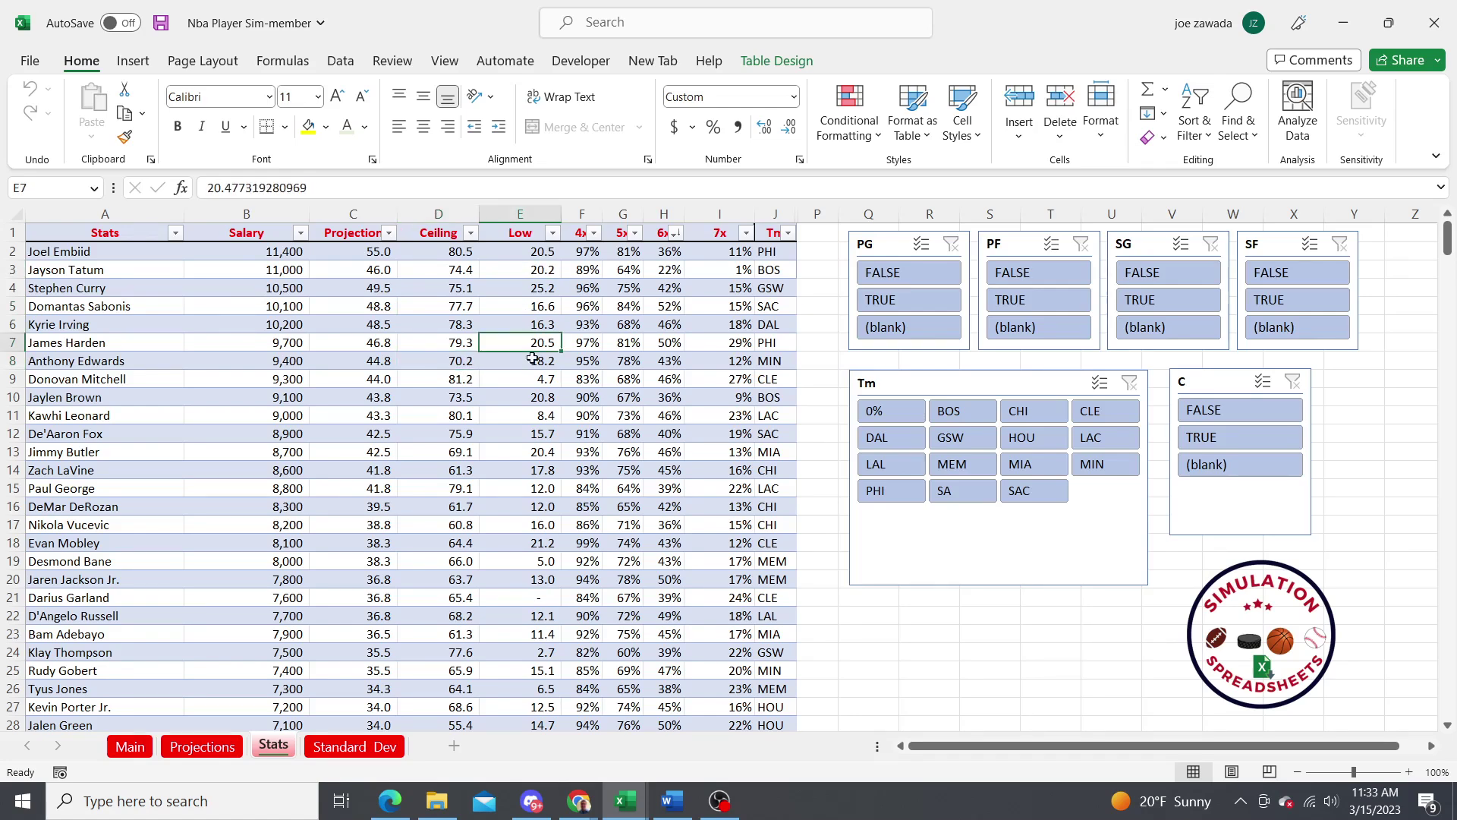
left_click(585, 254)
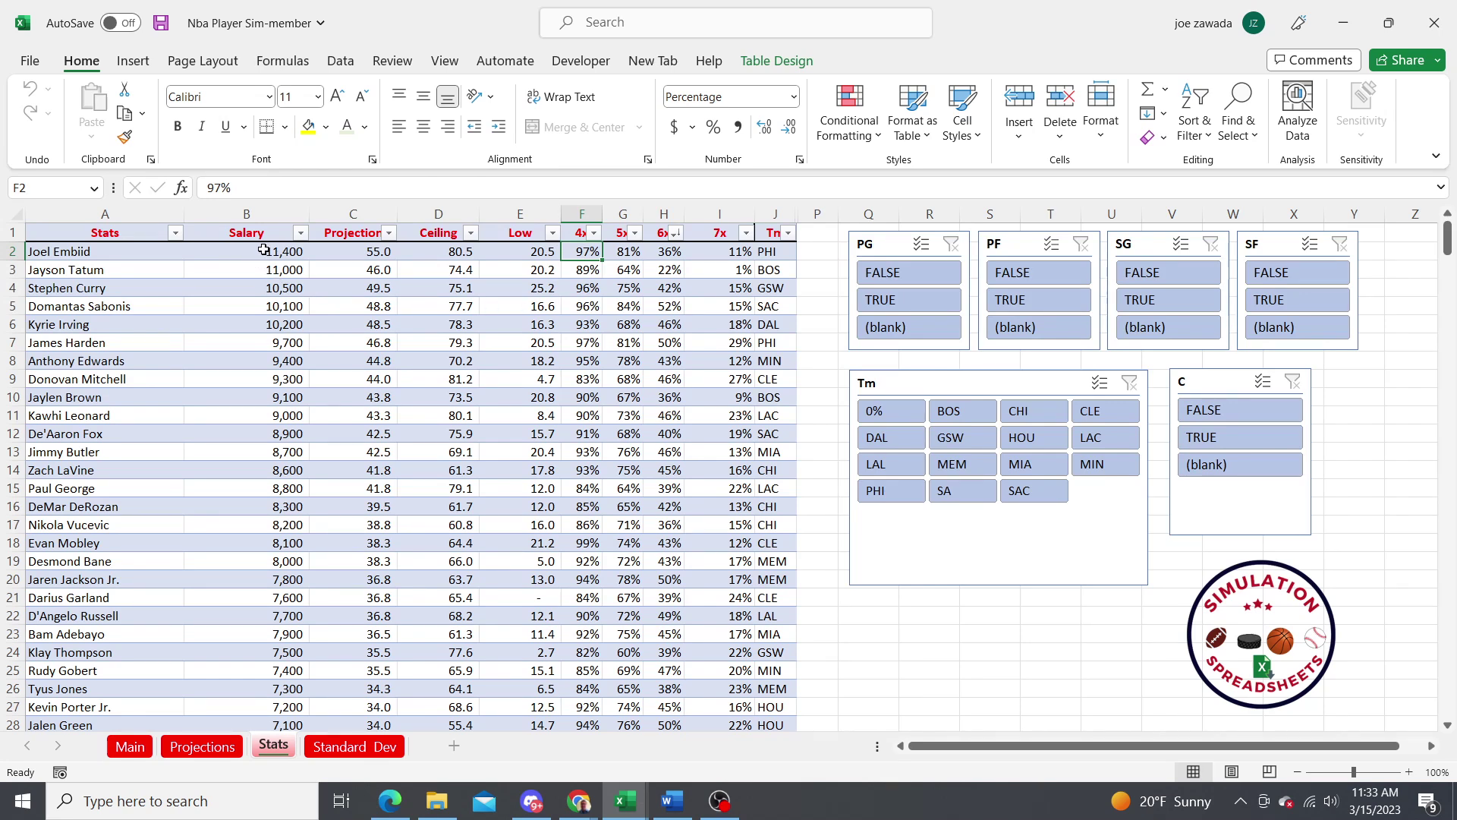
left_click(238, 273)
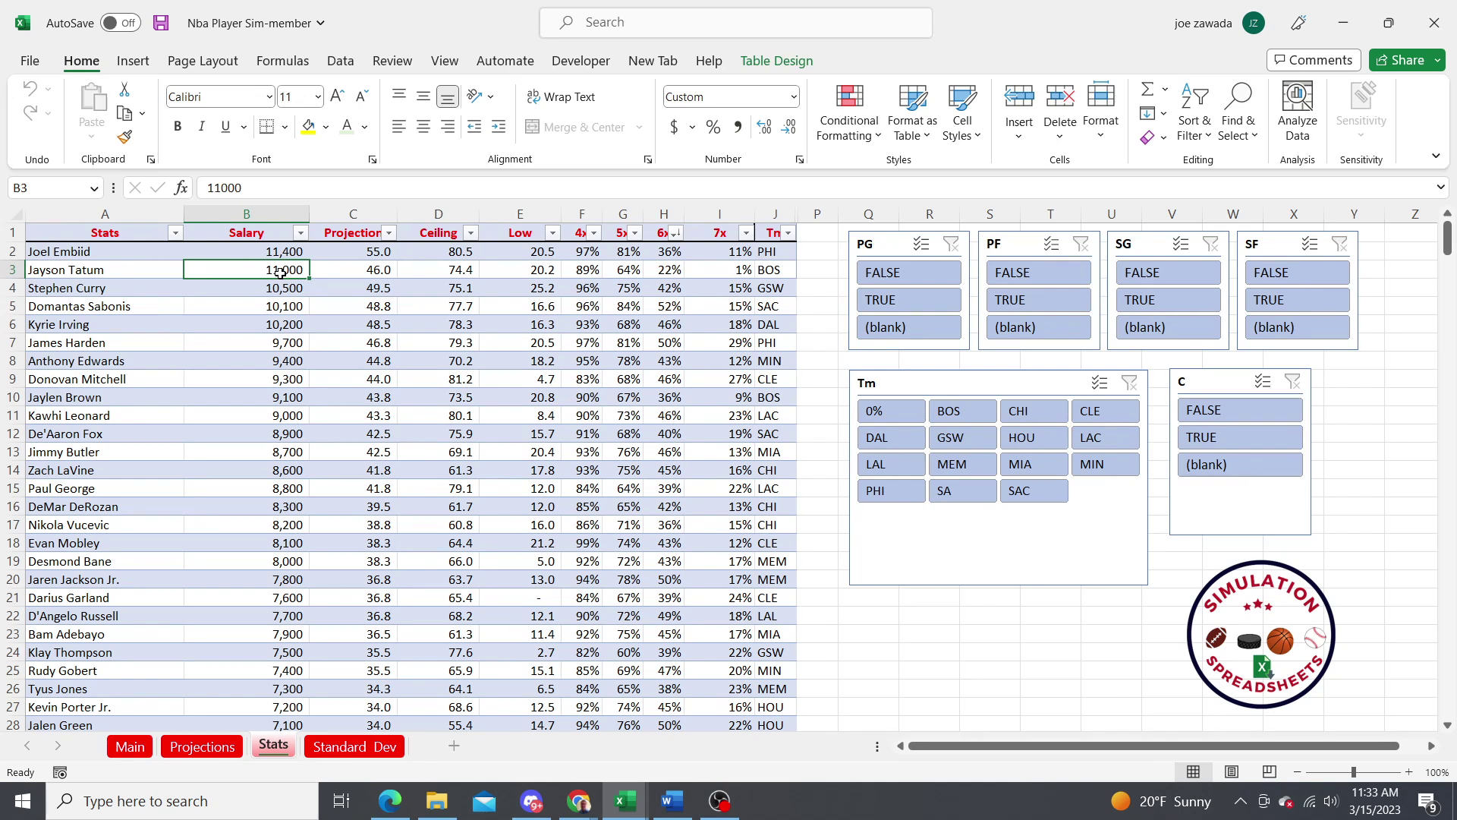
left_click(578, 272)
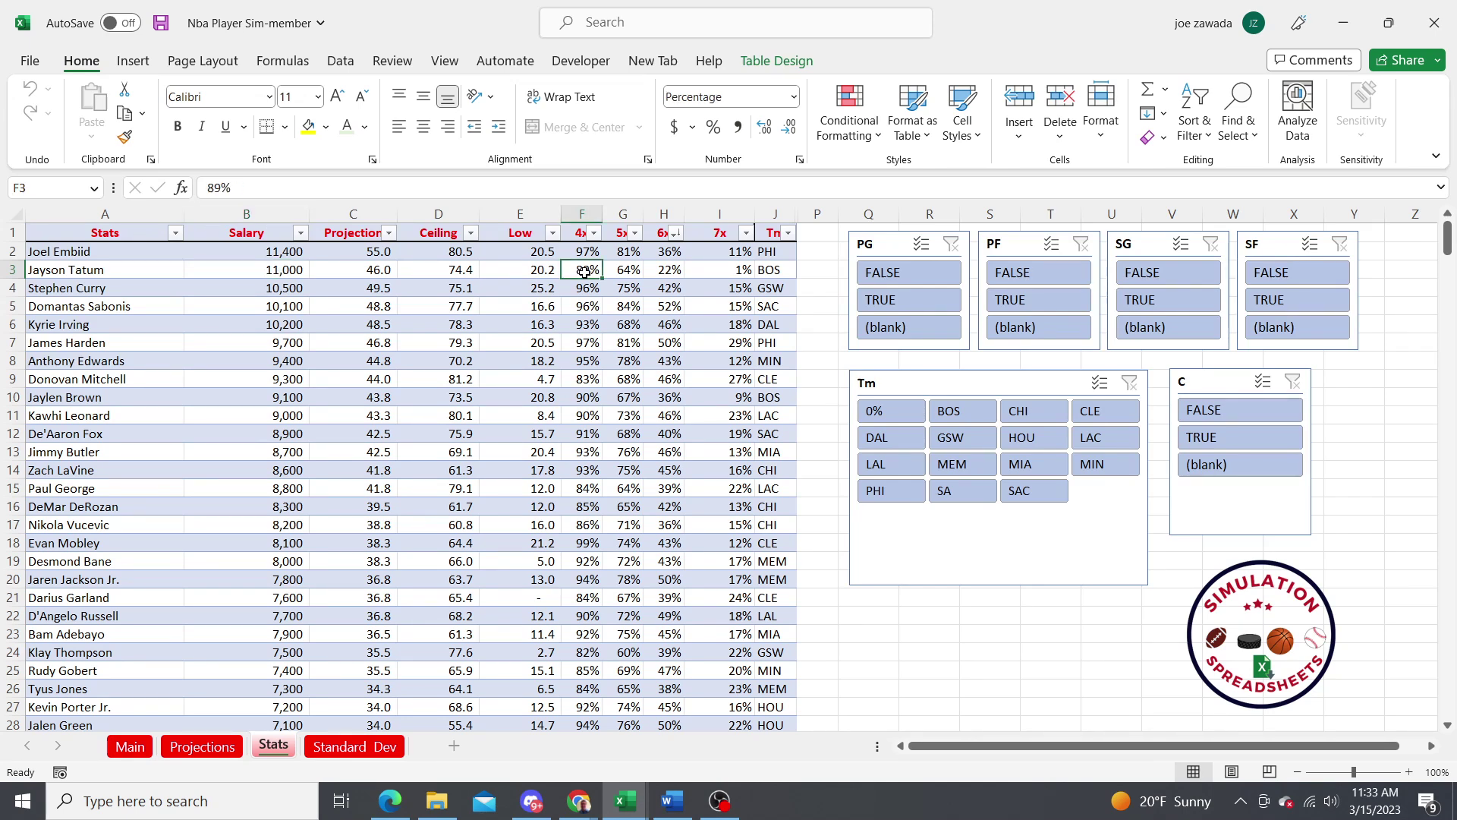
left_click(623, 272)
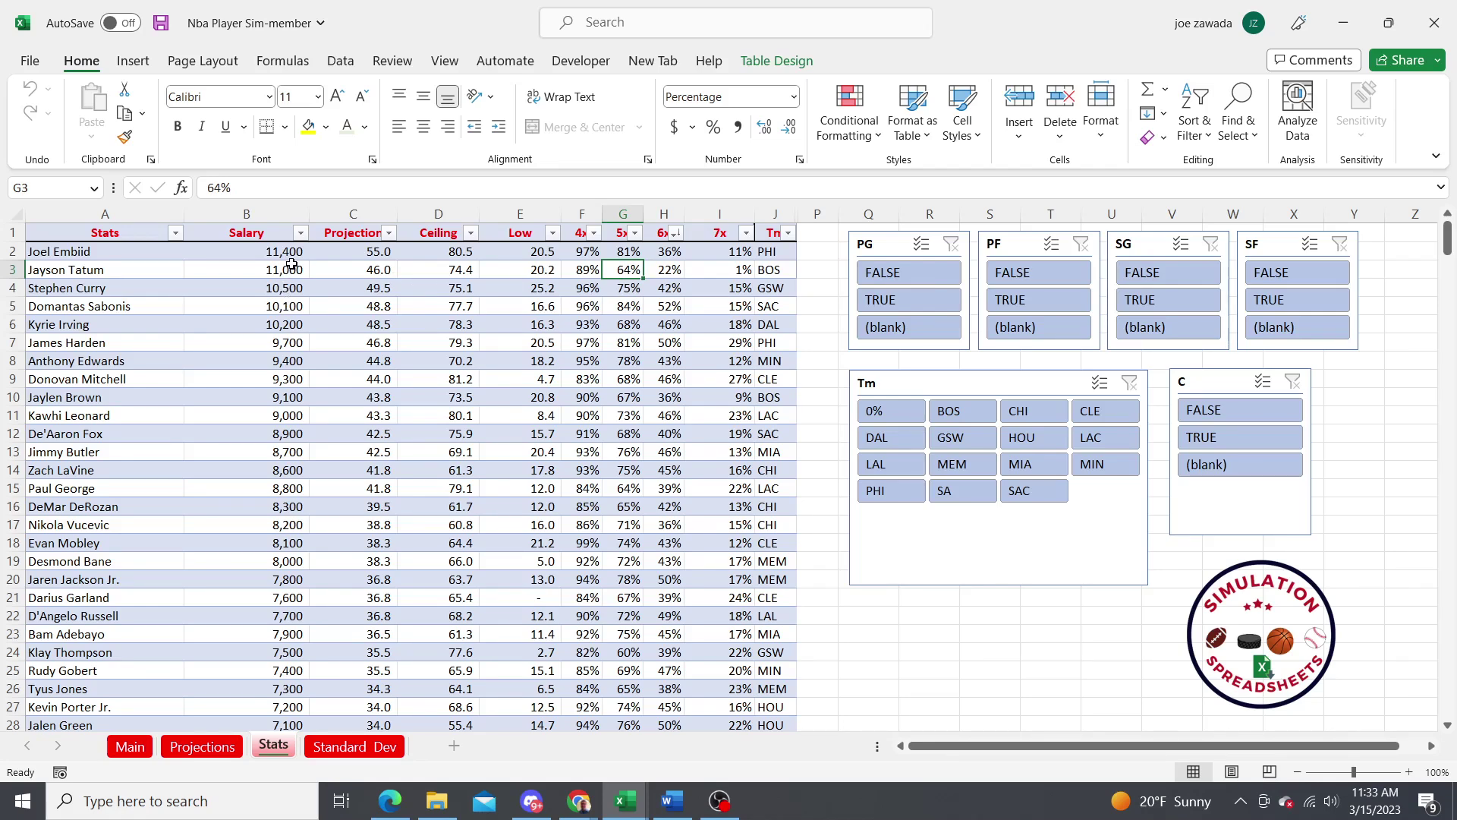
left_click(289, 307)
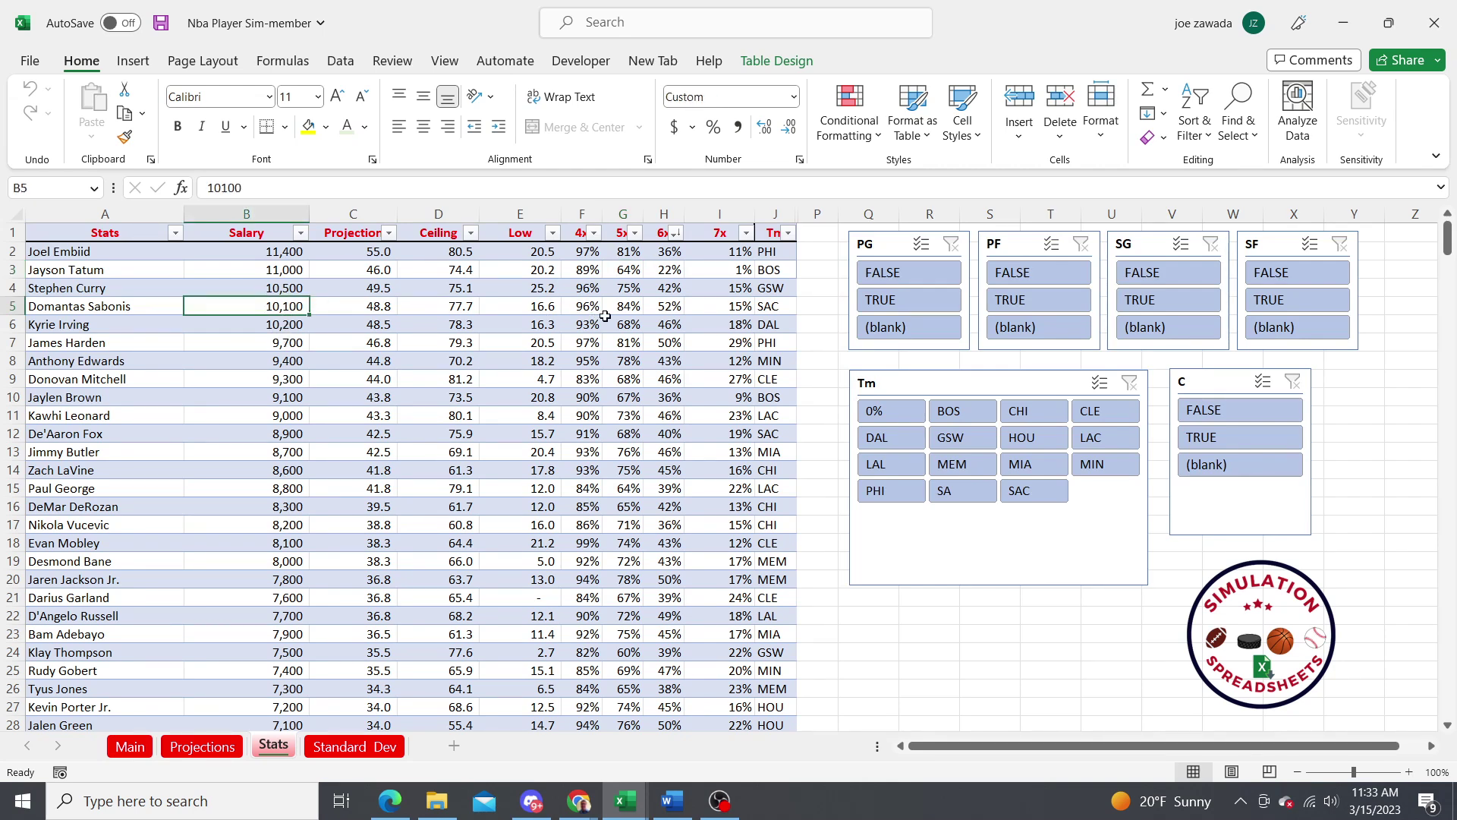
left_click(634, 311)
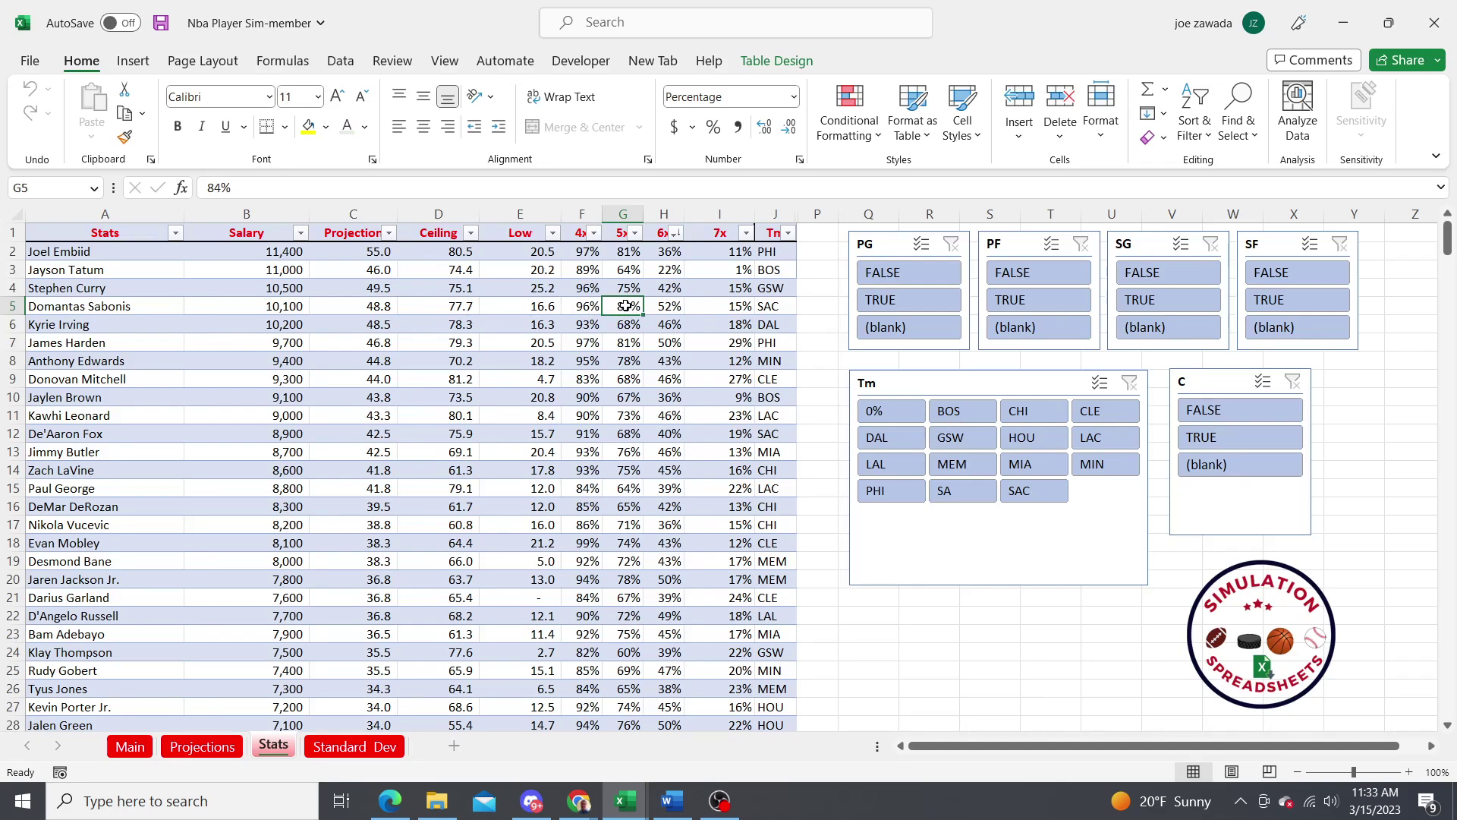
left_click(673, 267)
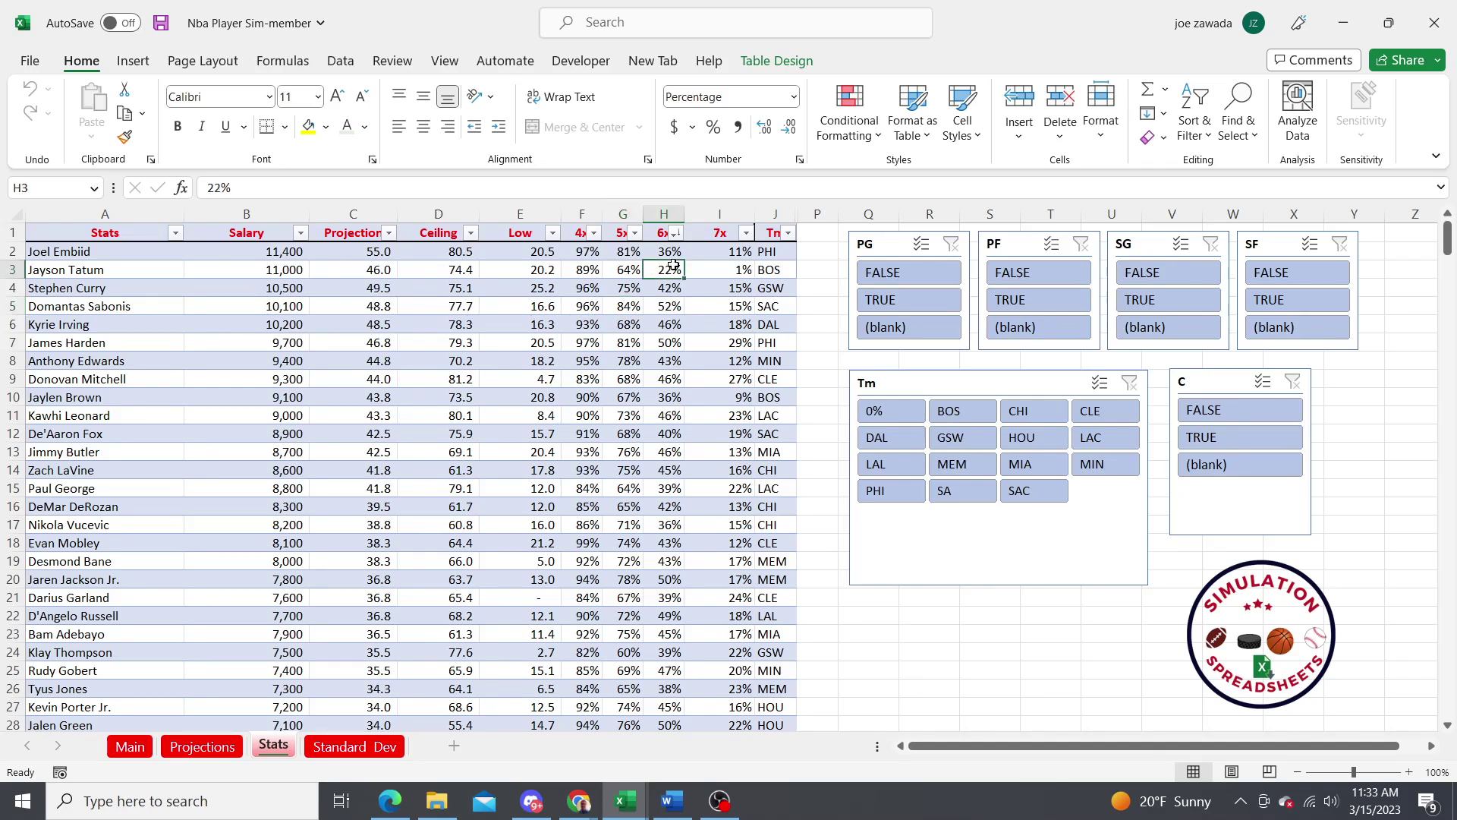
left_click(728, 291)
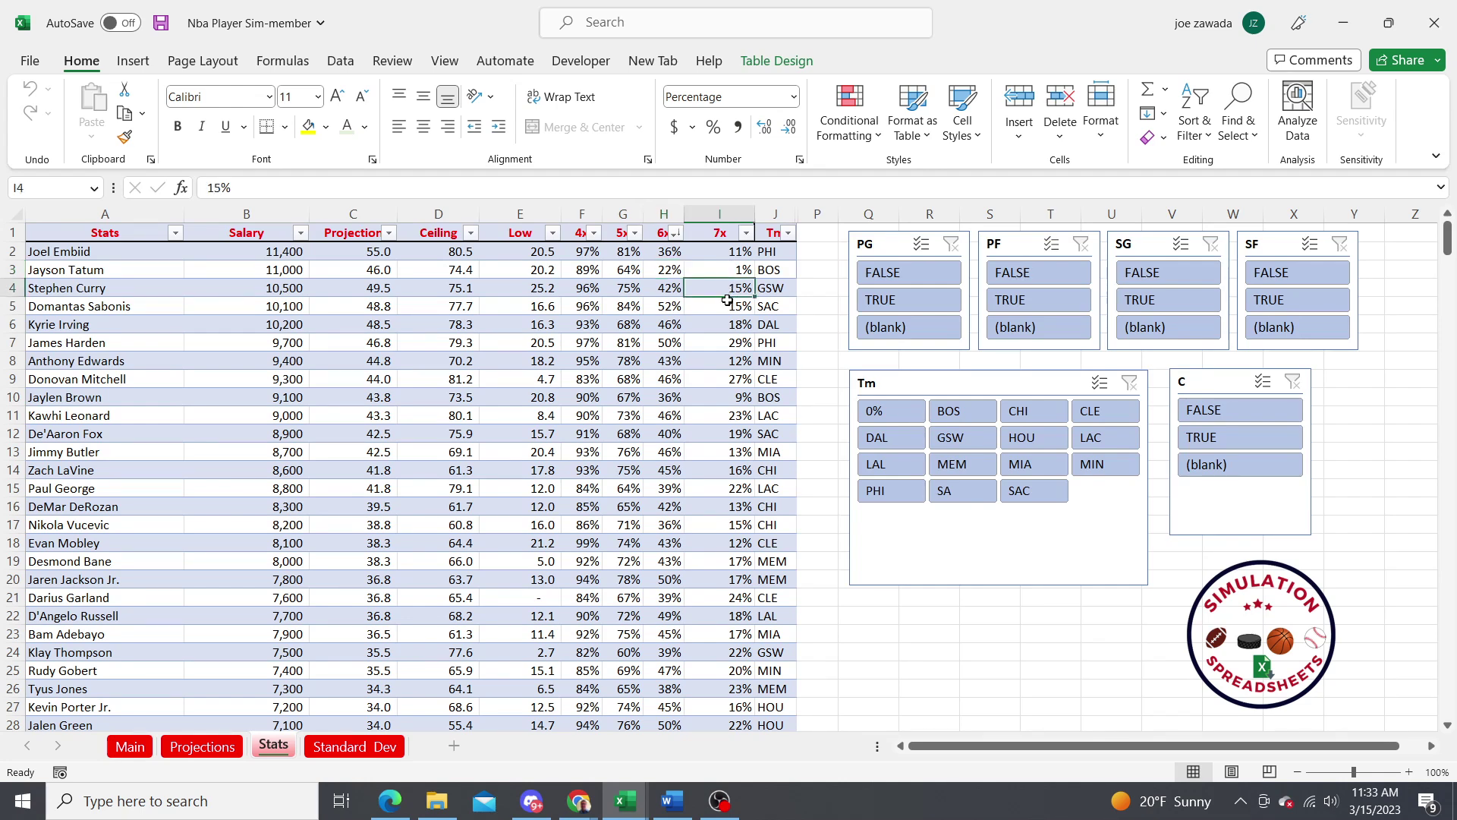
left_click(724, 343)
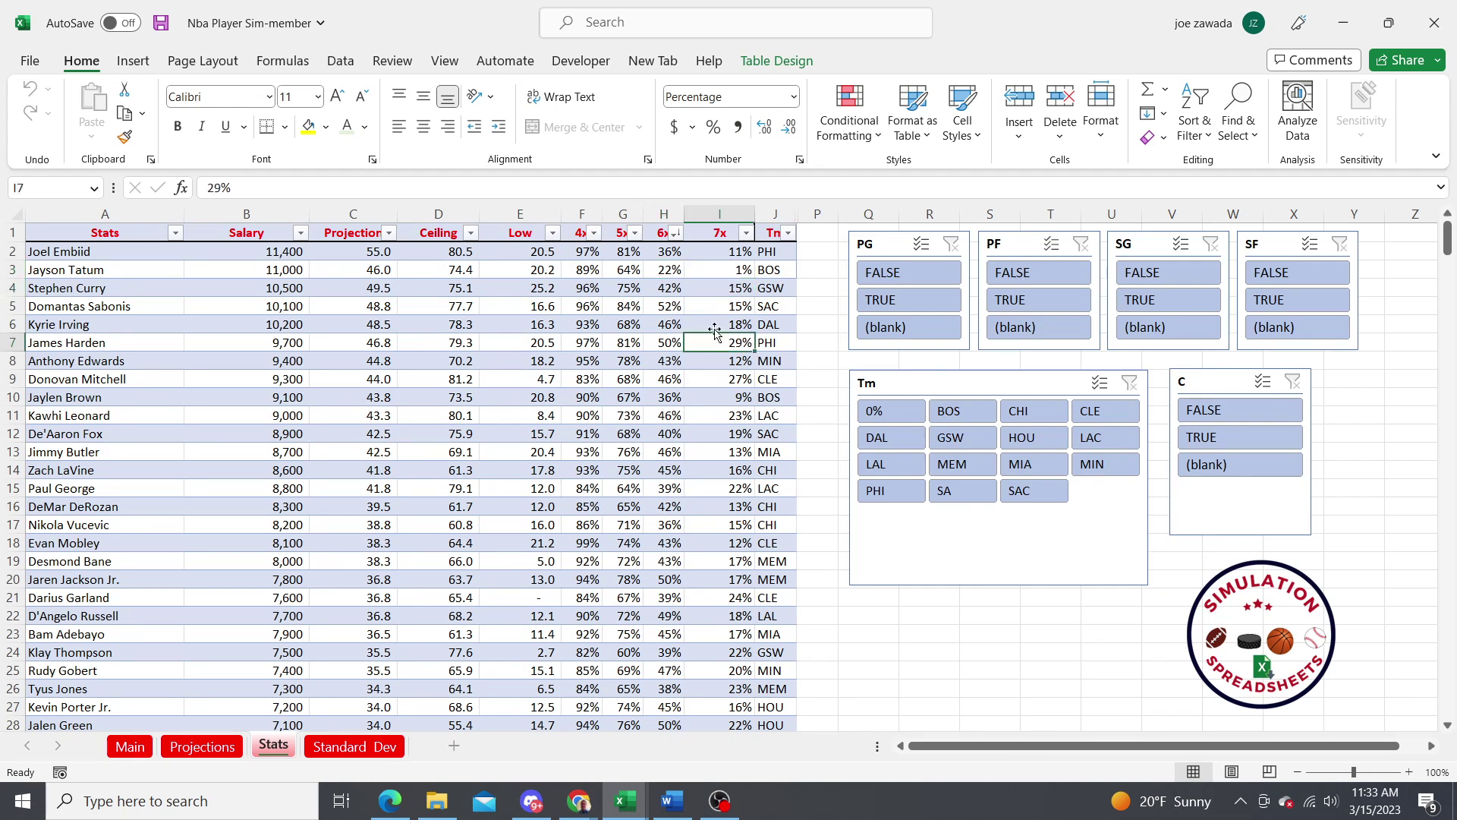
left_click(728, 263)
left_click(727, 253)
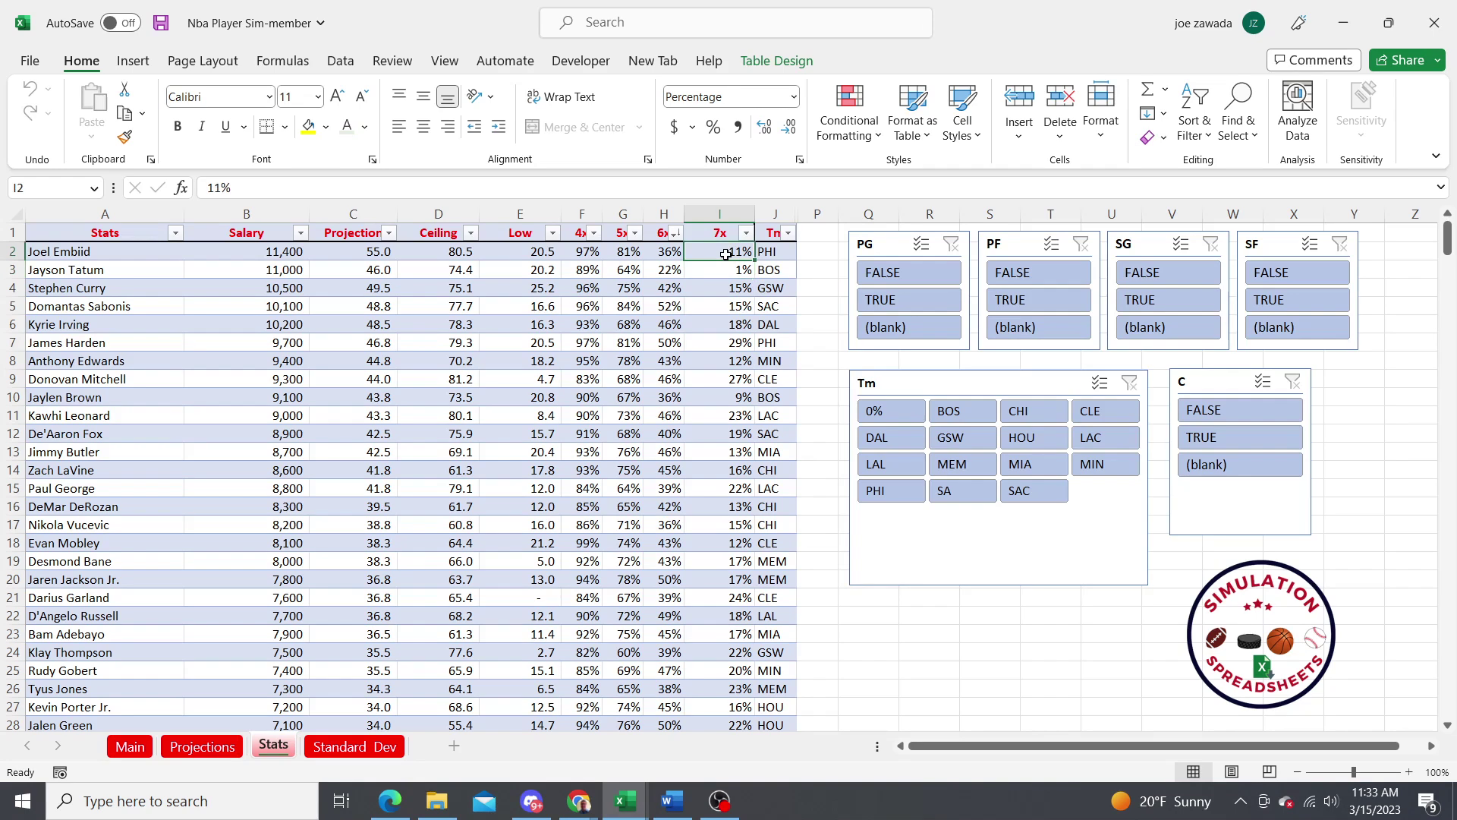
left_click(340, 61)
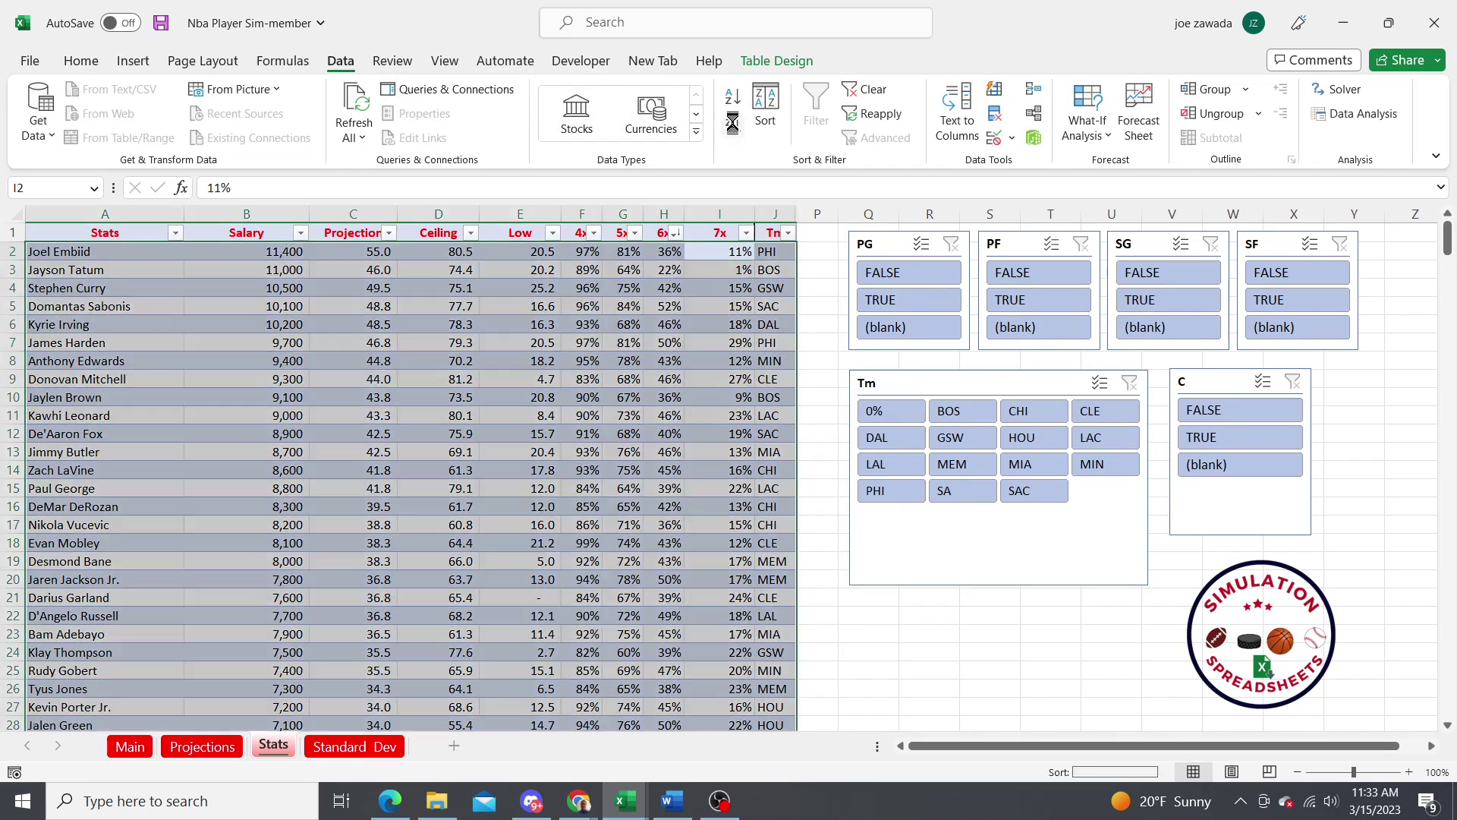
Sort the Stats table by 7x largest to smallest, putting Trey Lyles on top at 40%.
left_click(732, 127)
left_click(668, 322)
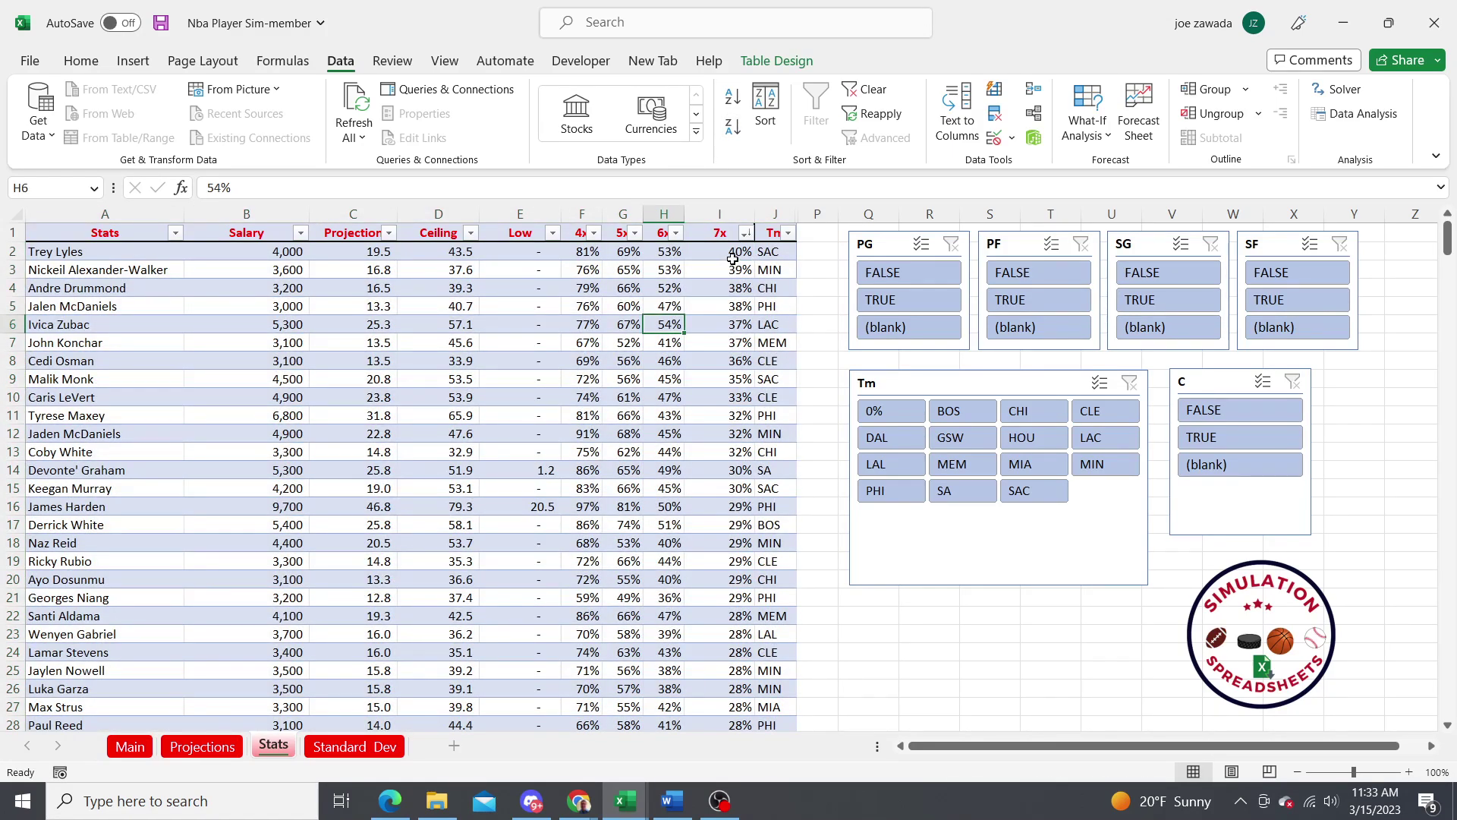
left_click(732, 257)
left_click(727, 291)
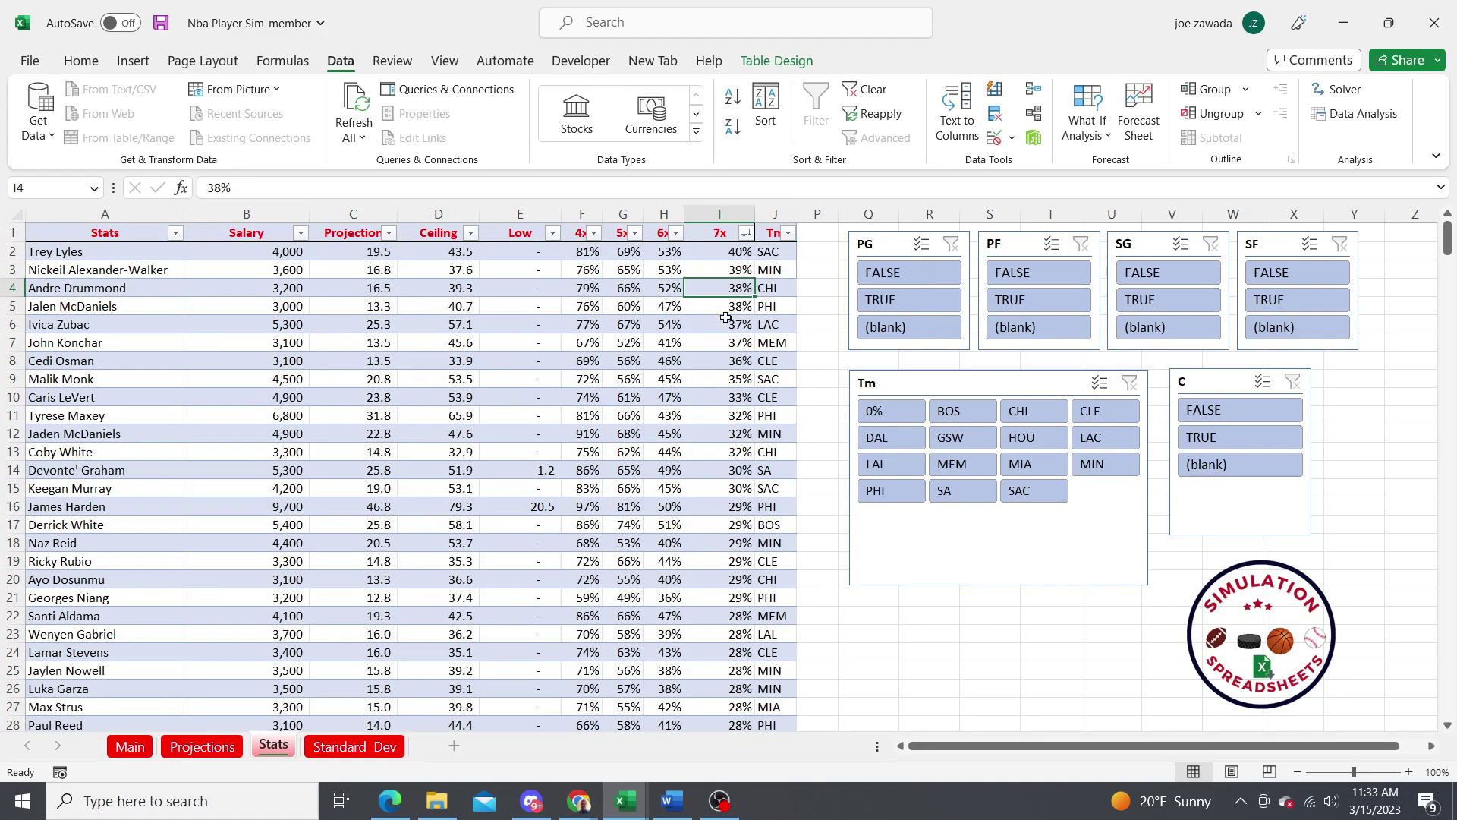
left_click(281, 254)
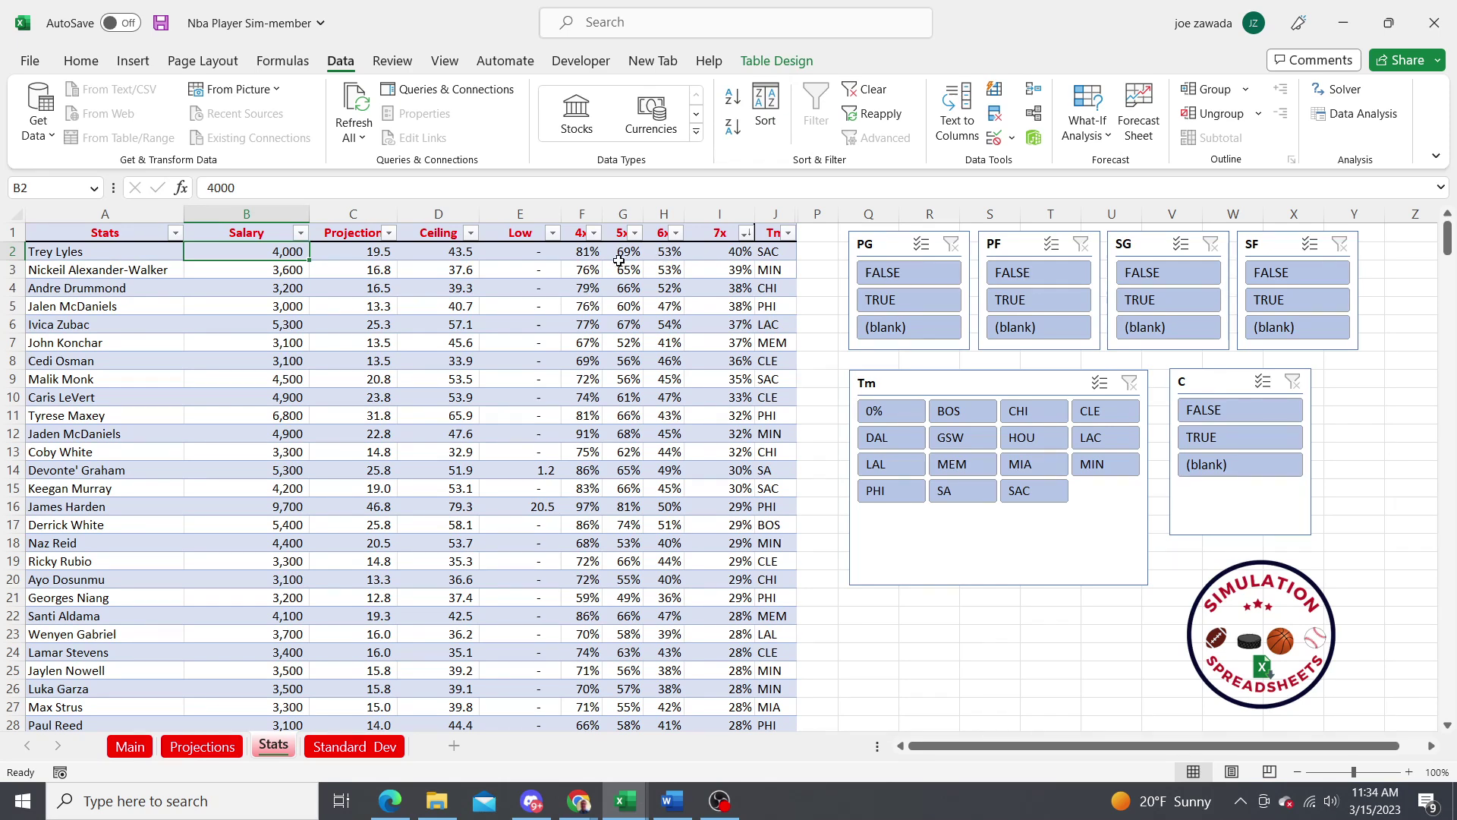
Review 7x values down the sorted list, including James Harden's salary and 7x.
left_click(725, 308)
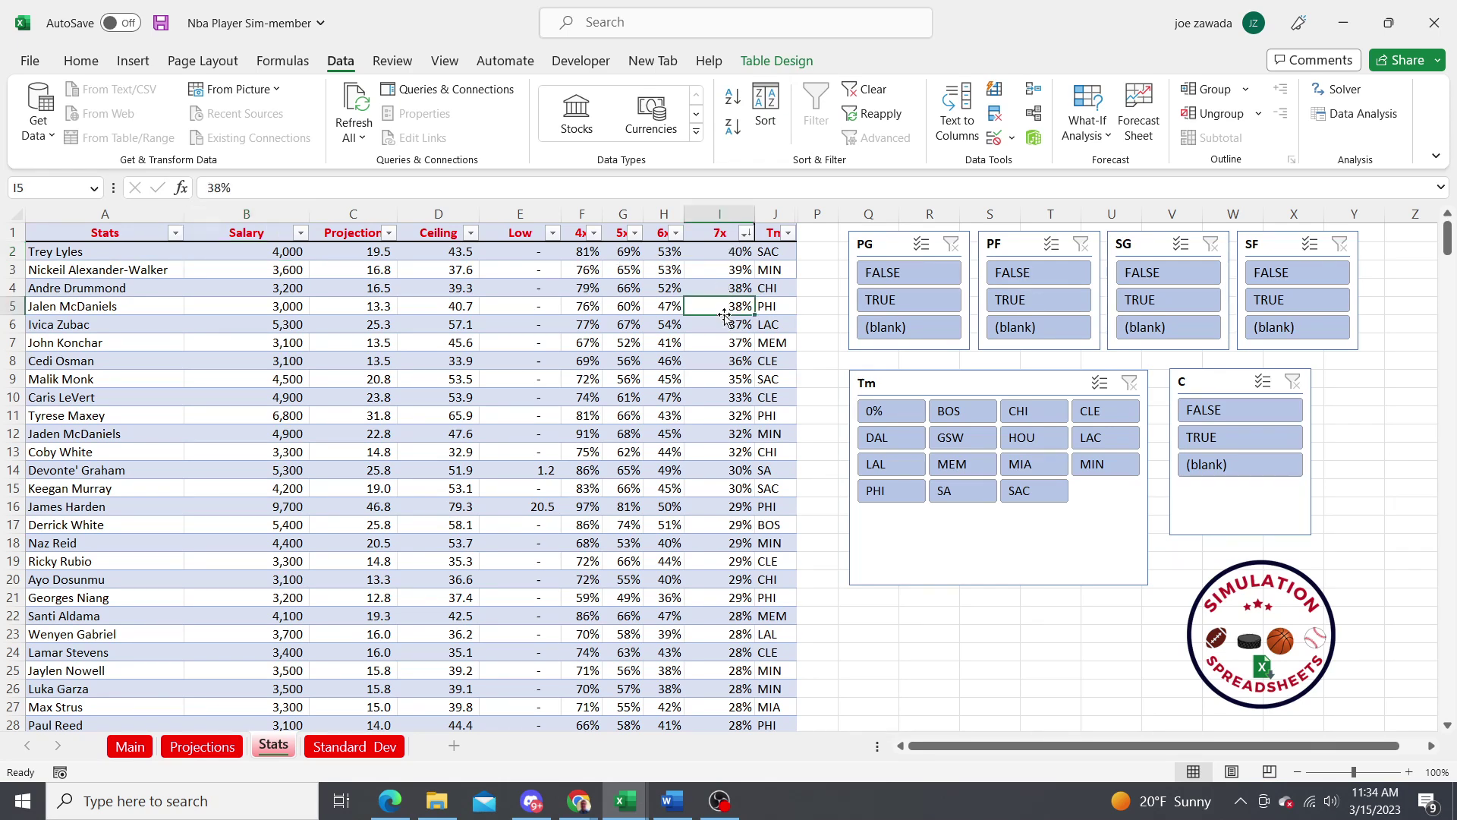
left_click(724, 363)
left_click(721, 415)
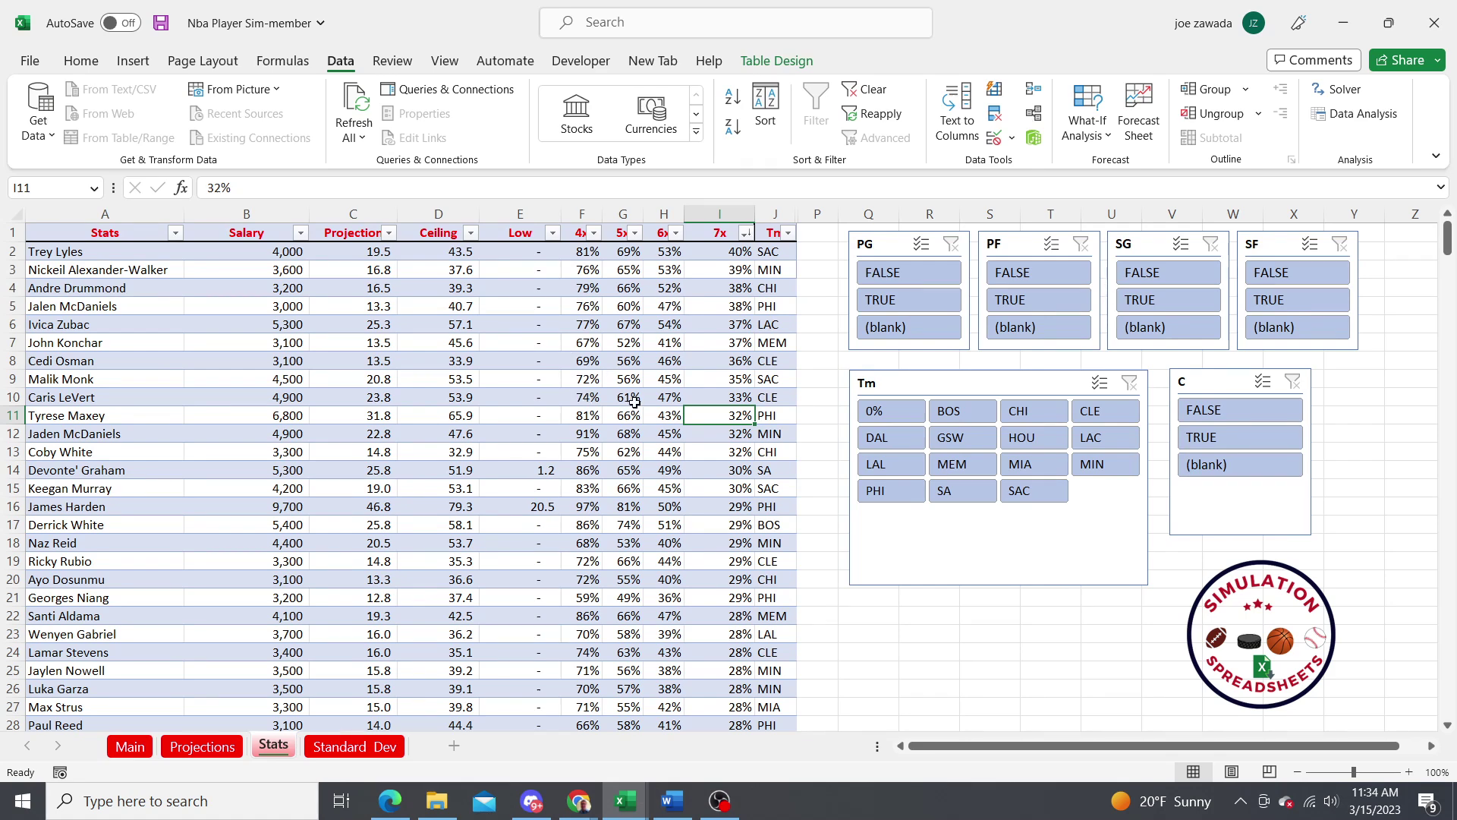
left_click(295, 506)
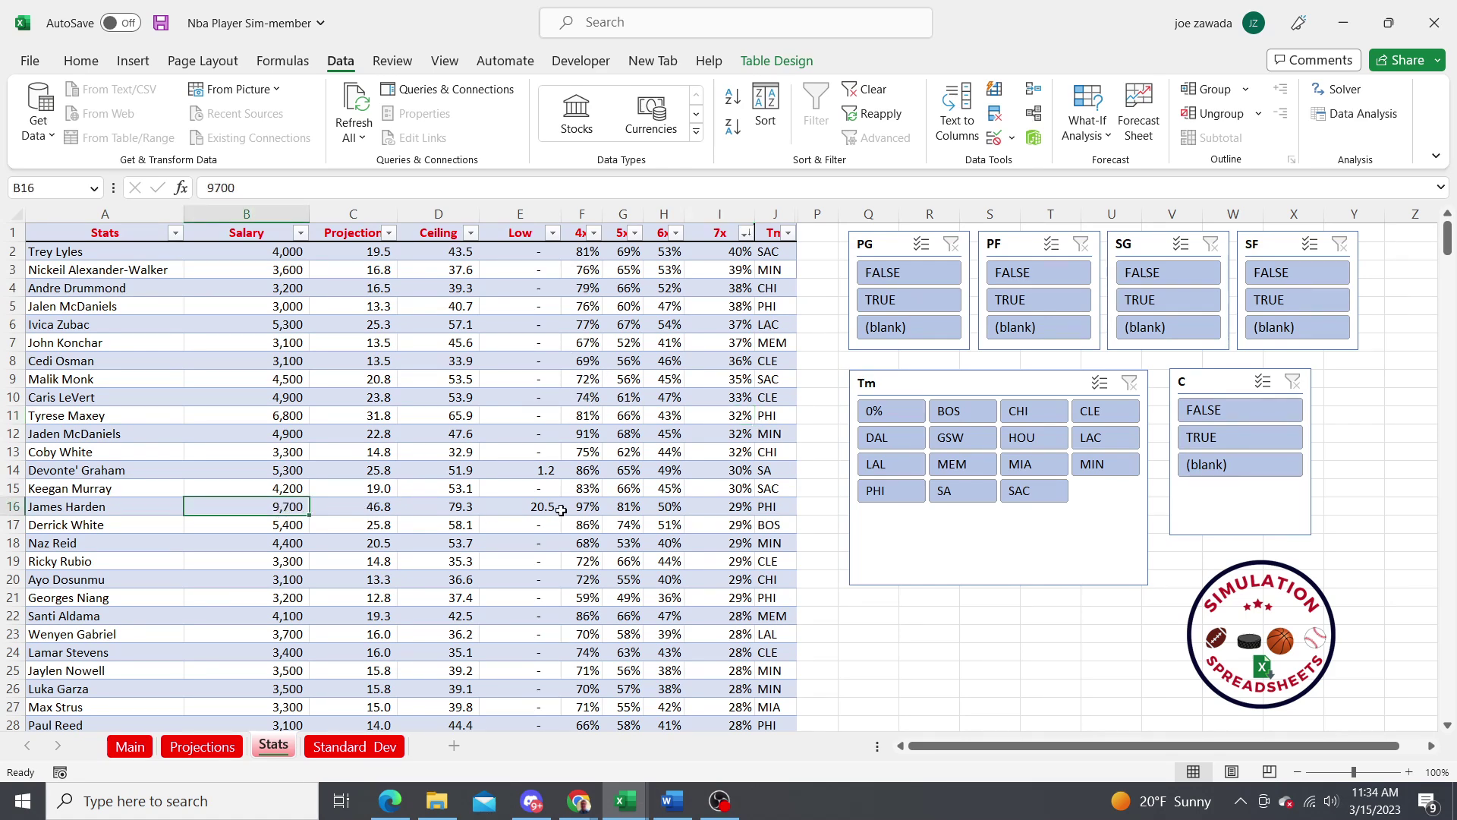
left_click(724, 514)
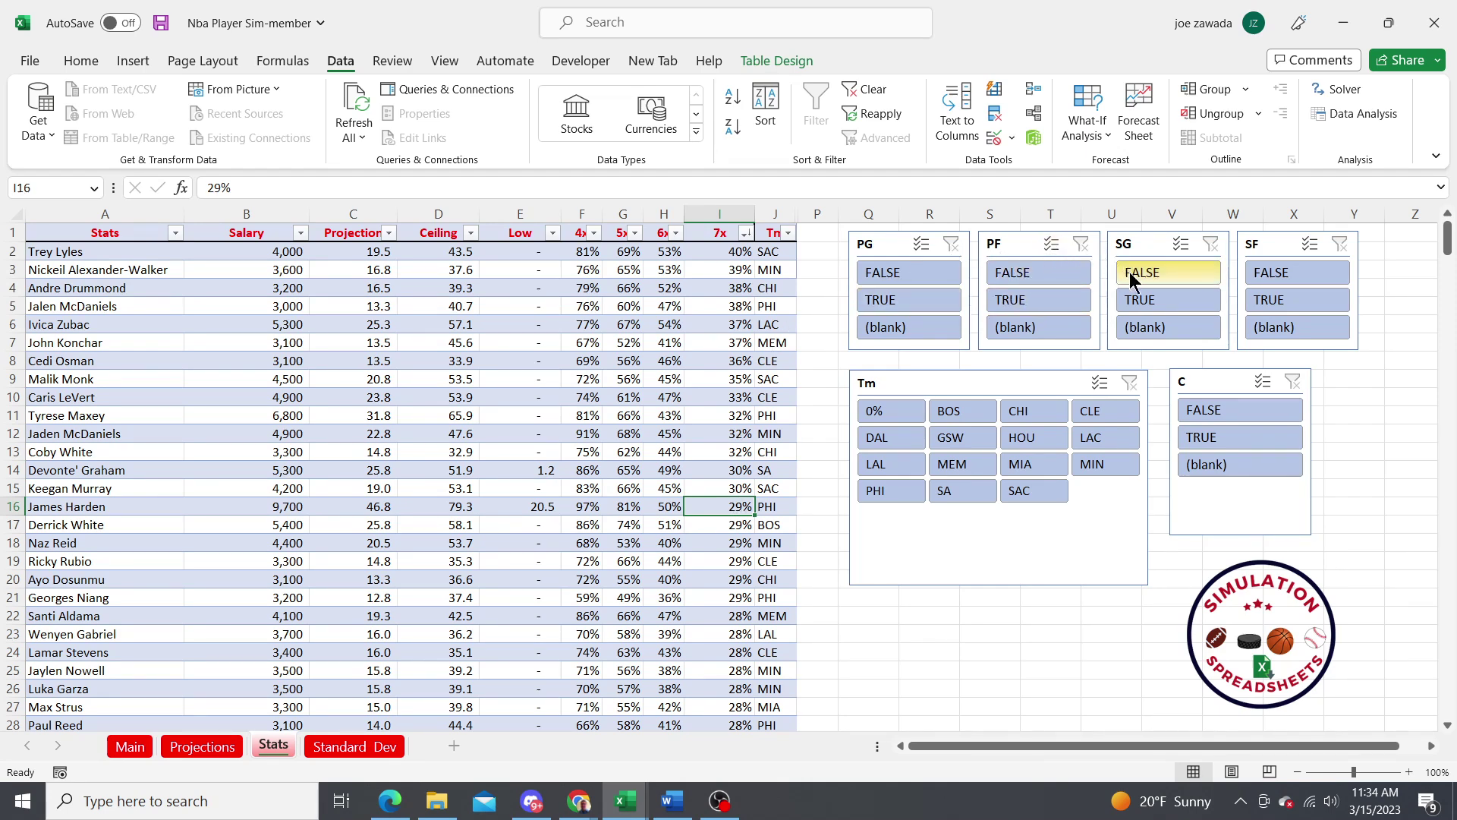
Try then clear the SG slicer, and filter the Tm slicer to BOS (13 players).
left_click(1149, 299)
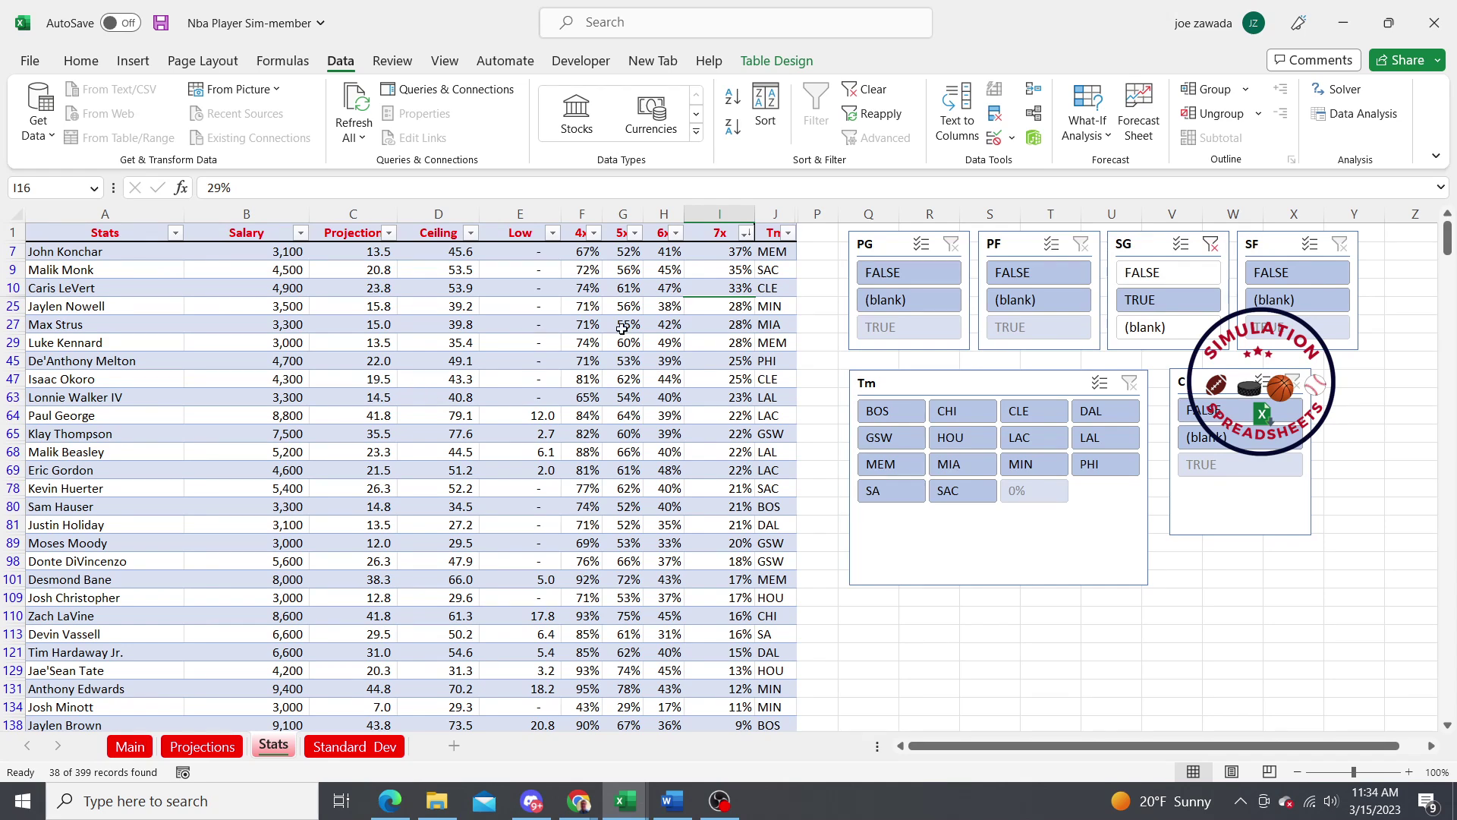
left_click(1211, 243)
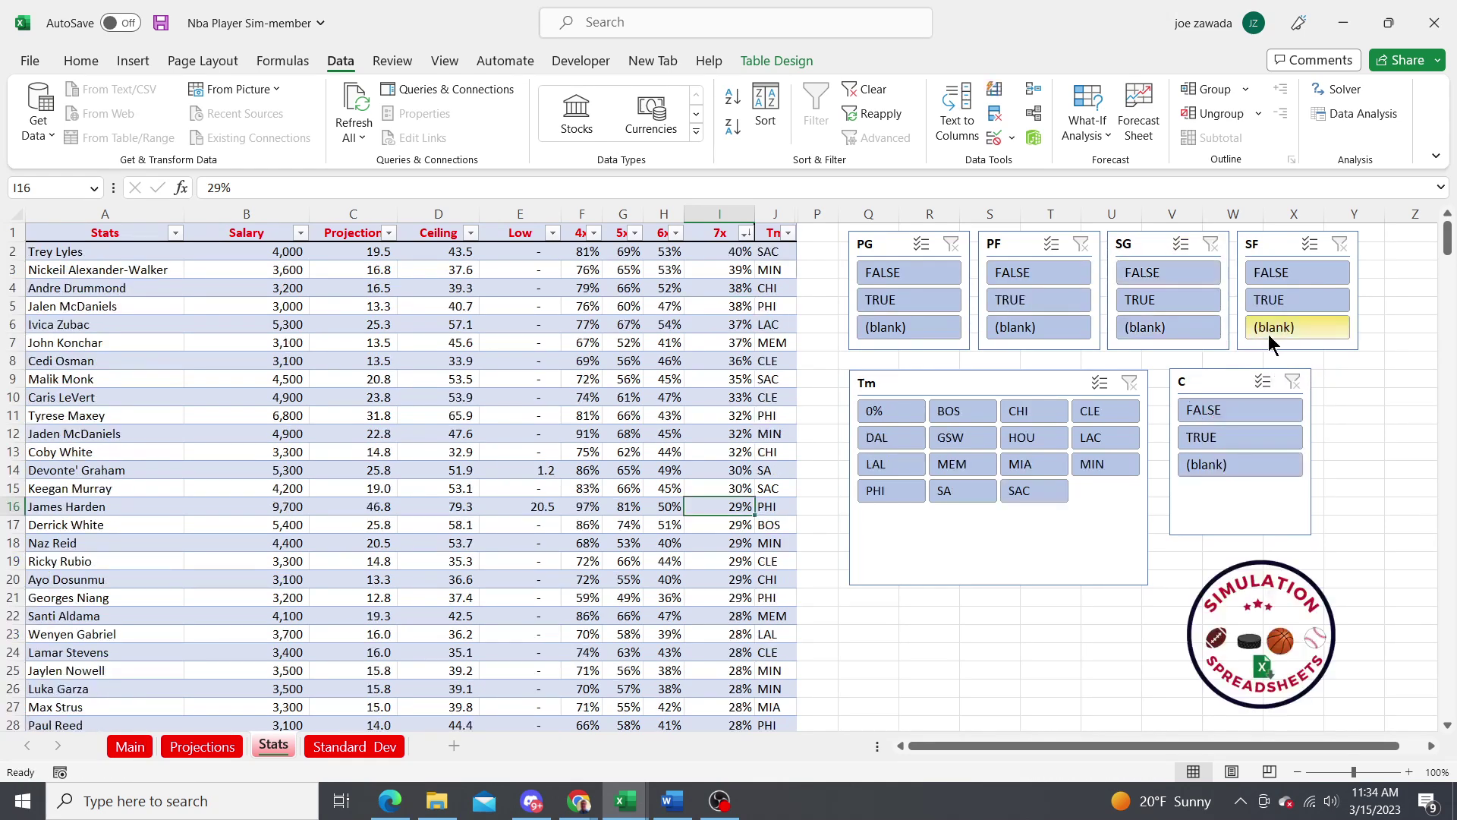
left_click(944, 414)
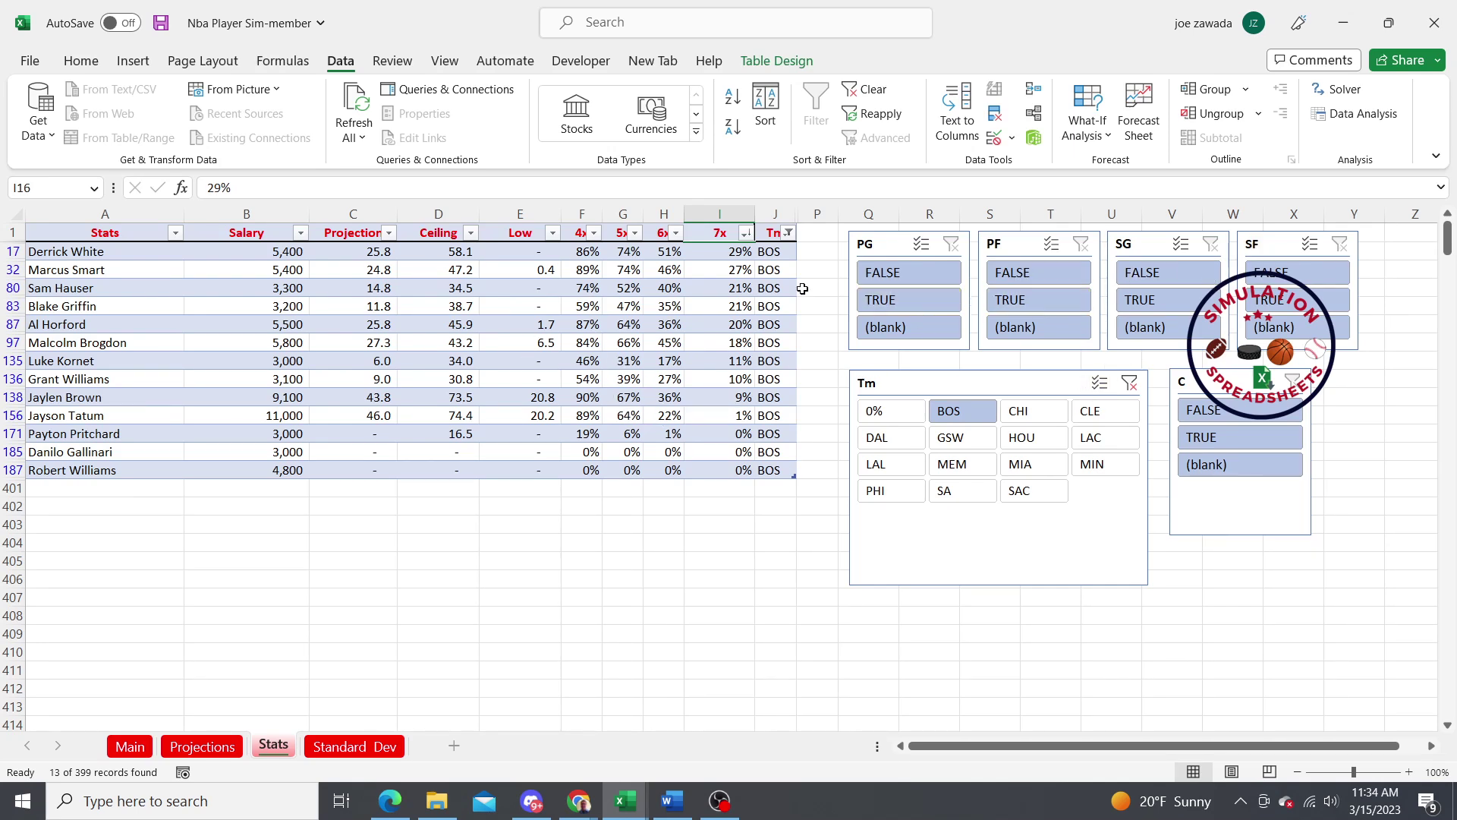
left_click(254, 492)
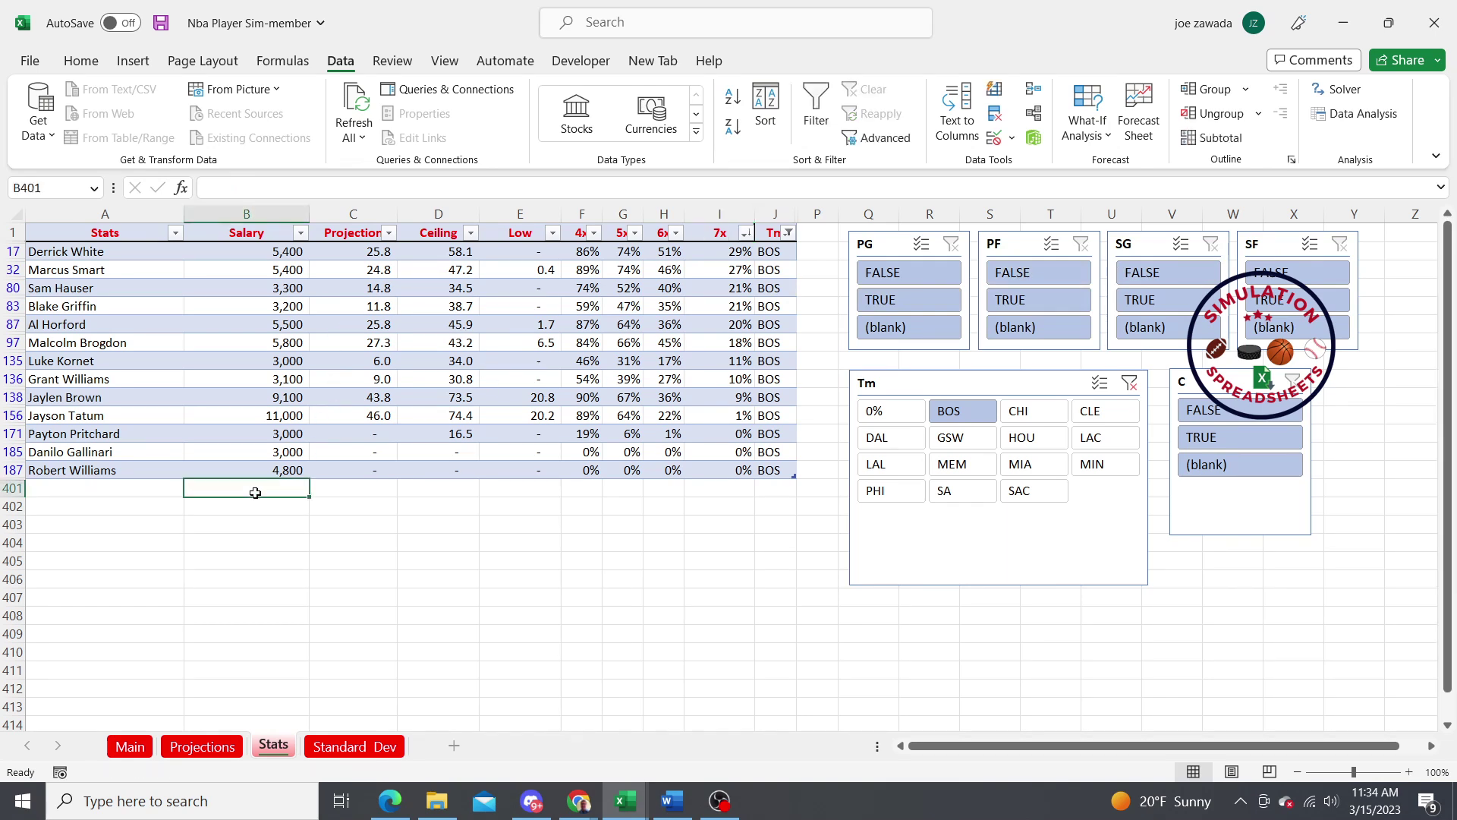
left_click(218, 542)
left_click(104, 534)
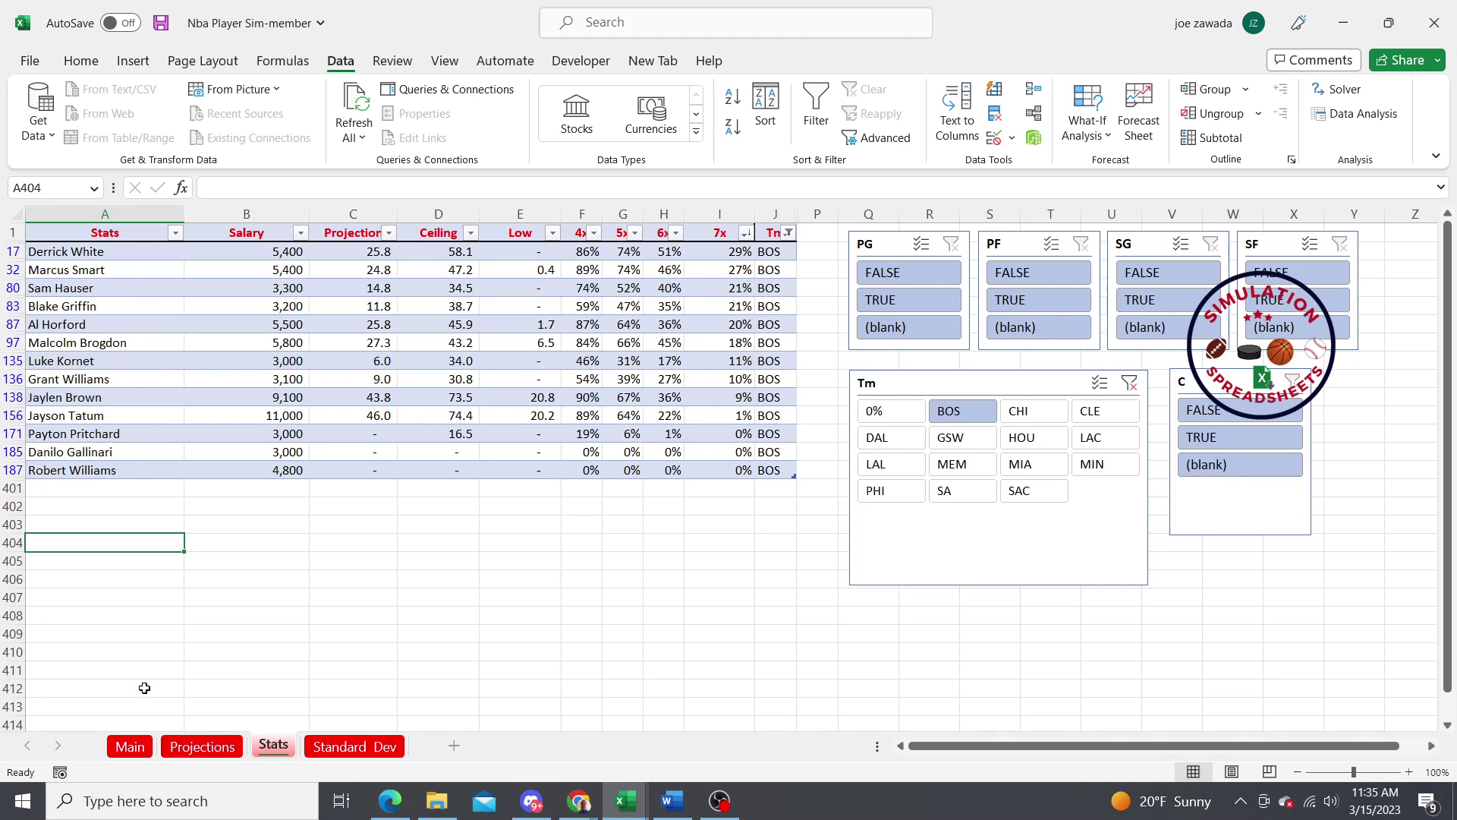
Go back to the Projections sheet, passing through the Main sheet tab.
left_click(129, 748)
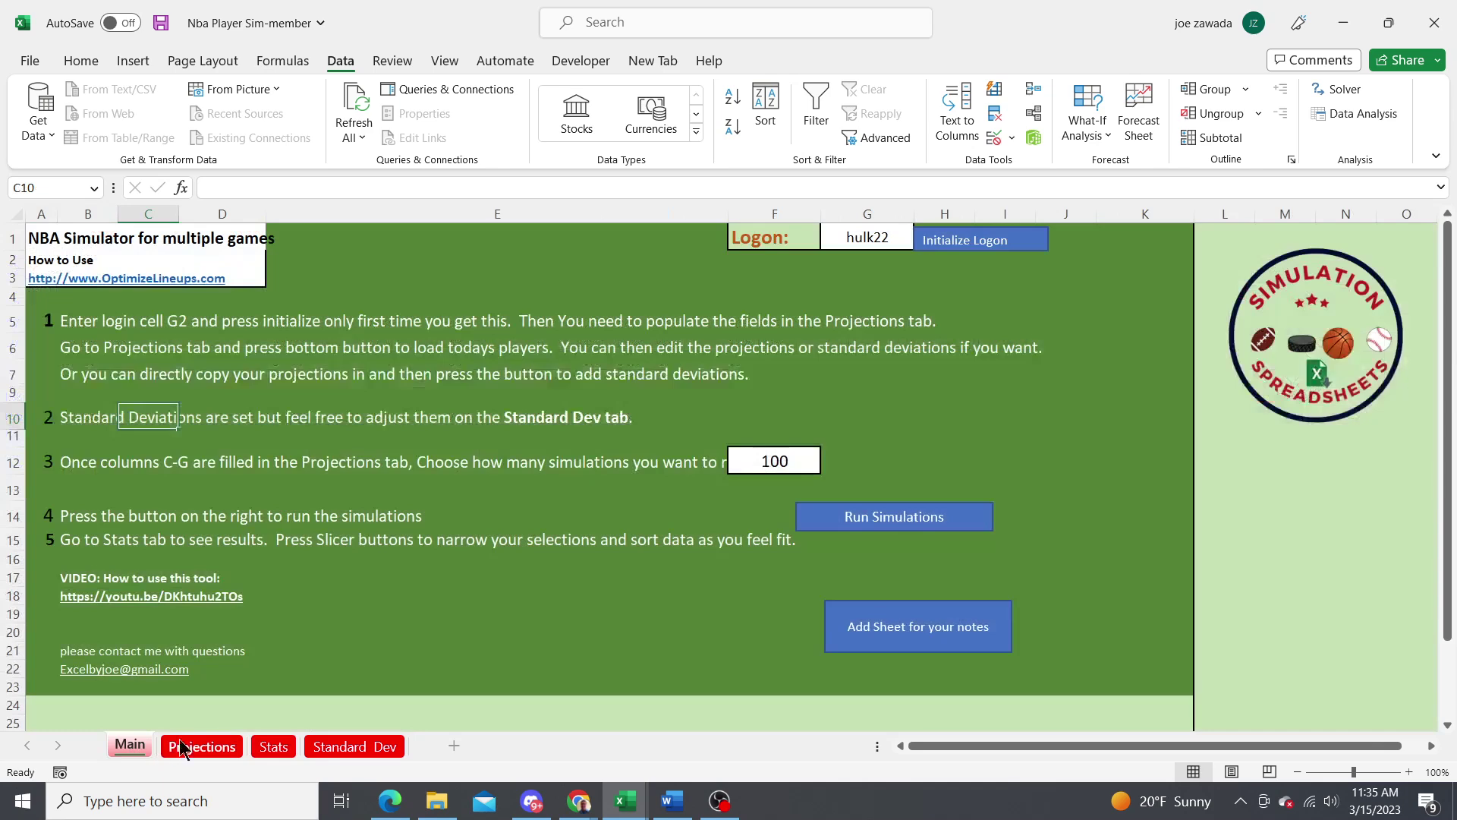
left_click(200, 747)
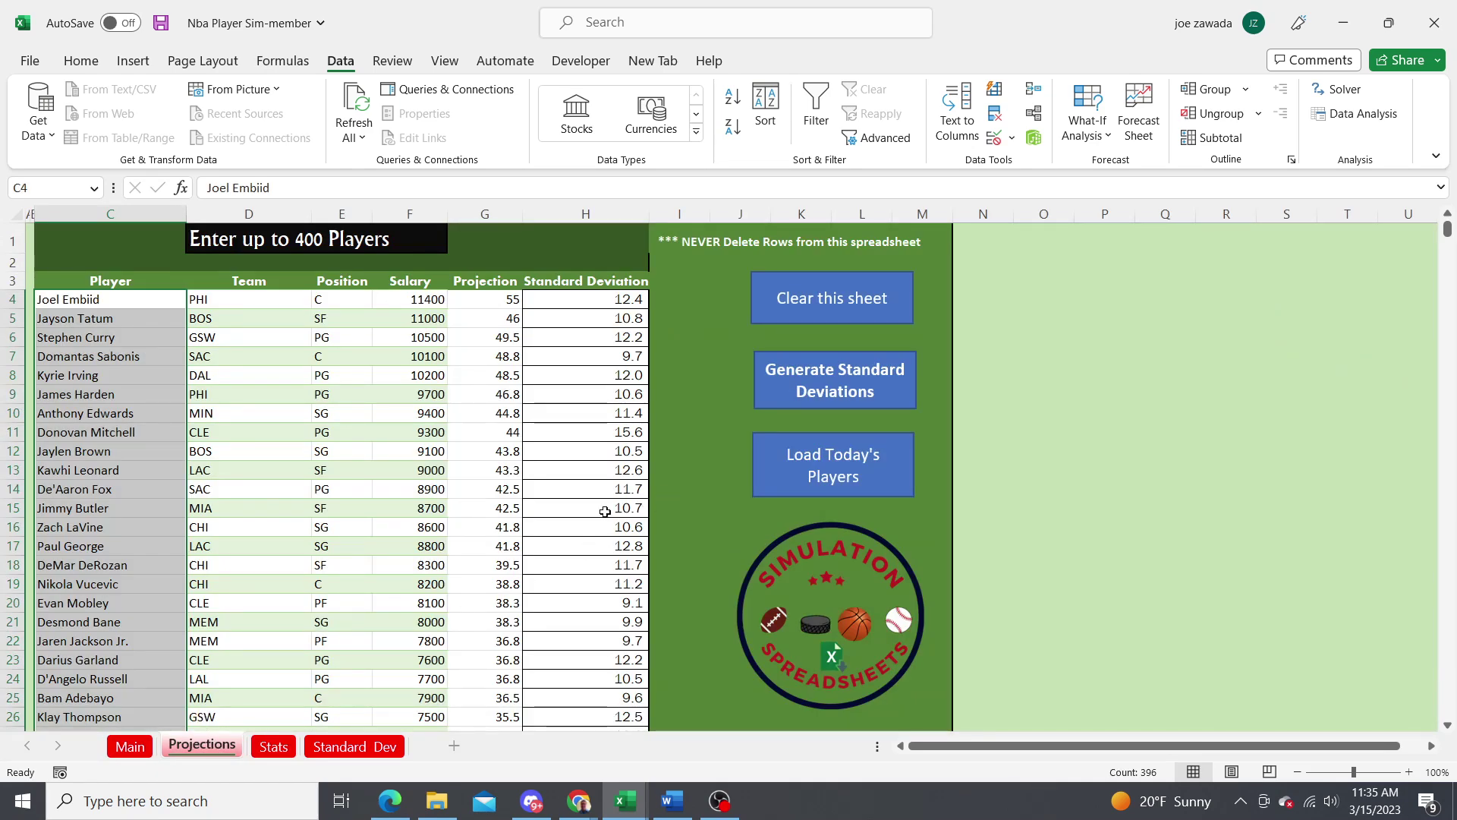